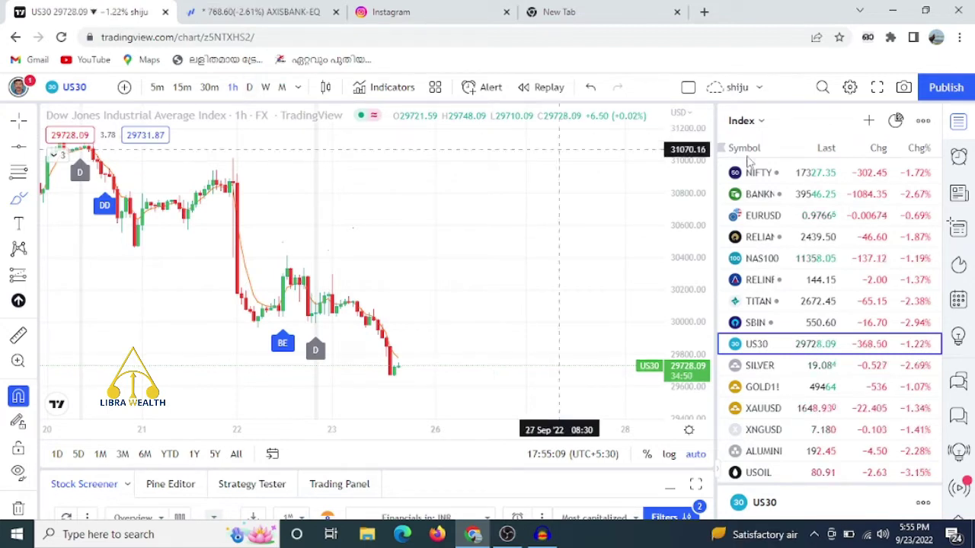
Switch to the NIFTY chart and circle the area above its recent high in red
click(787, 185)
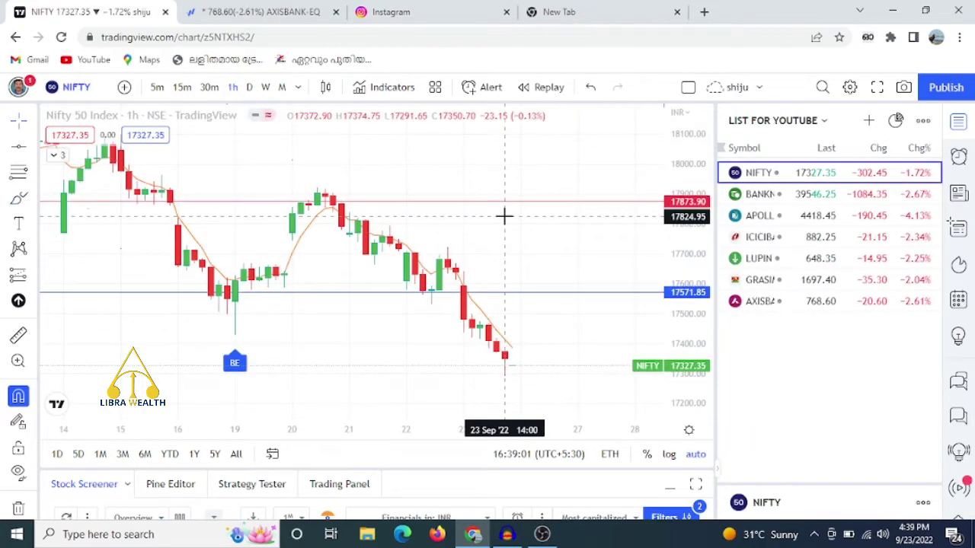
scroll(506, 216, down, 1)
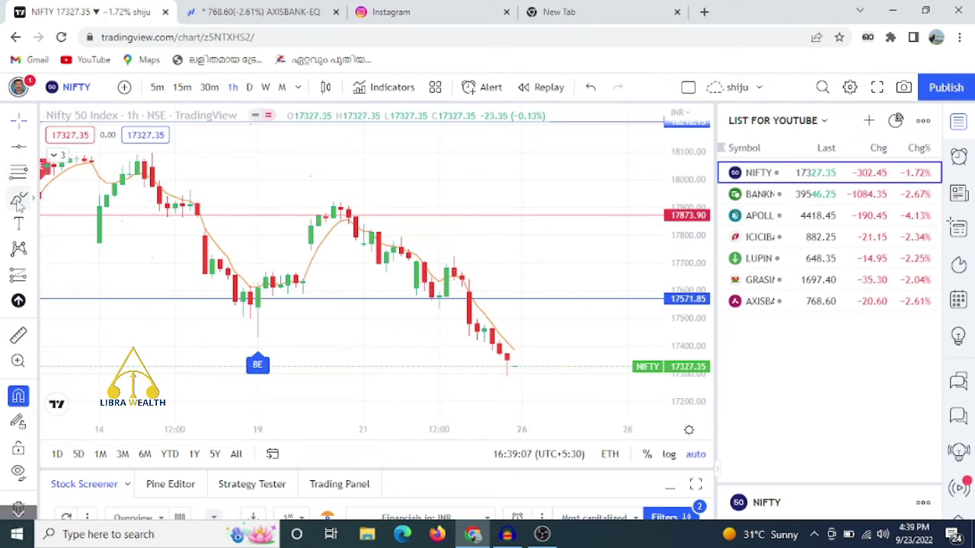
click(19, 199)
mouse_move(440, 191)
mouse_down()
mouse_move(398, 203)
mouse_move(436, 209)
mouse_move(416, 193)
mouse_up()
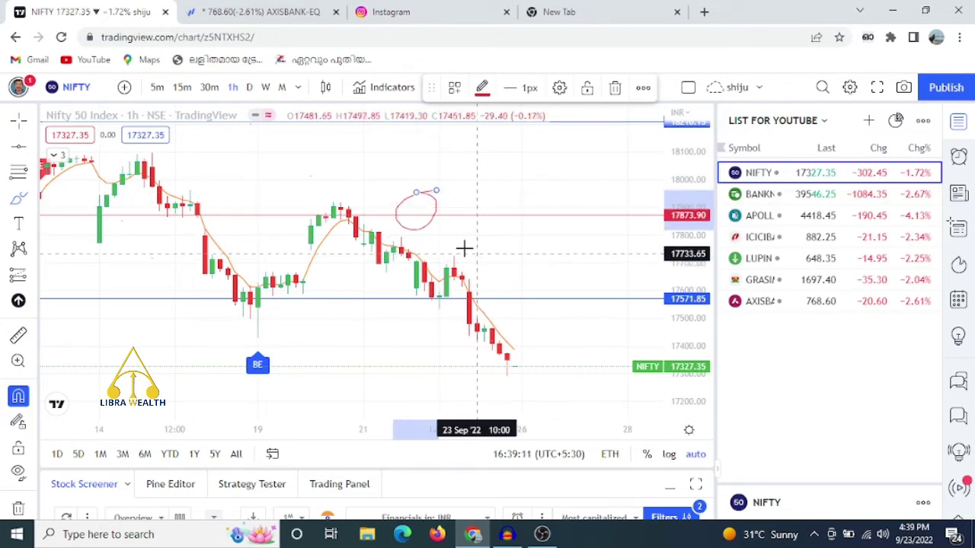
Loop red strokes around the latest candles and draw a projected path down toward the current price
mouse_move(373, 228)
mouse_down()
mouse_move(450, 250)
mouse_move(420, 298)
mouse_move(447, 303)
mouse_move(425, 305)
mouse_move(459, 286)
mouse_up()
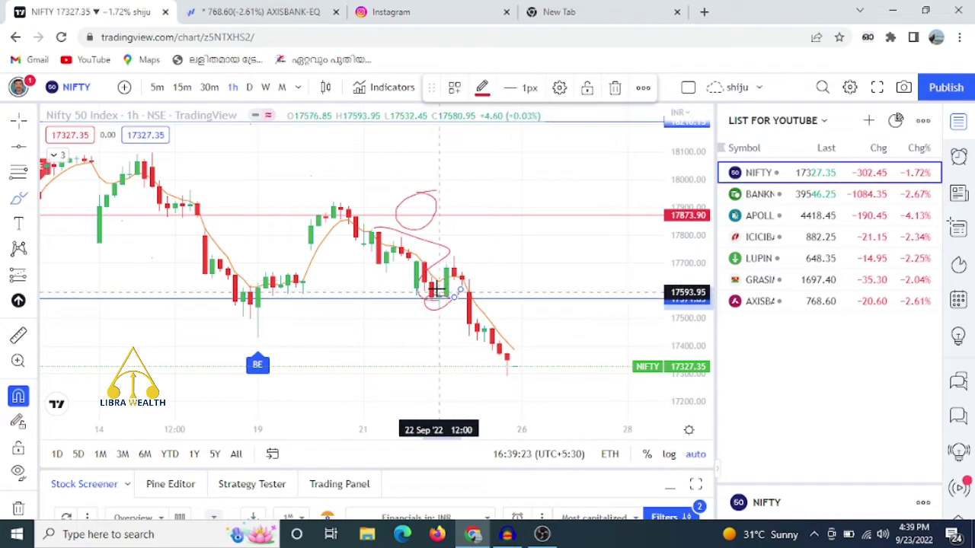
drag(451, 262, 514, 364)
mouse_move(471, 282)
mouse_down()
mouse_move(496, 275)
mouse_move(464, 289)
mouse_move(470, 279)
mouse_up()
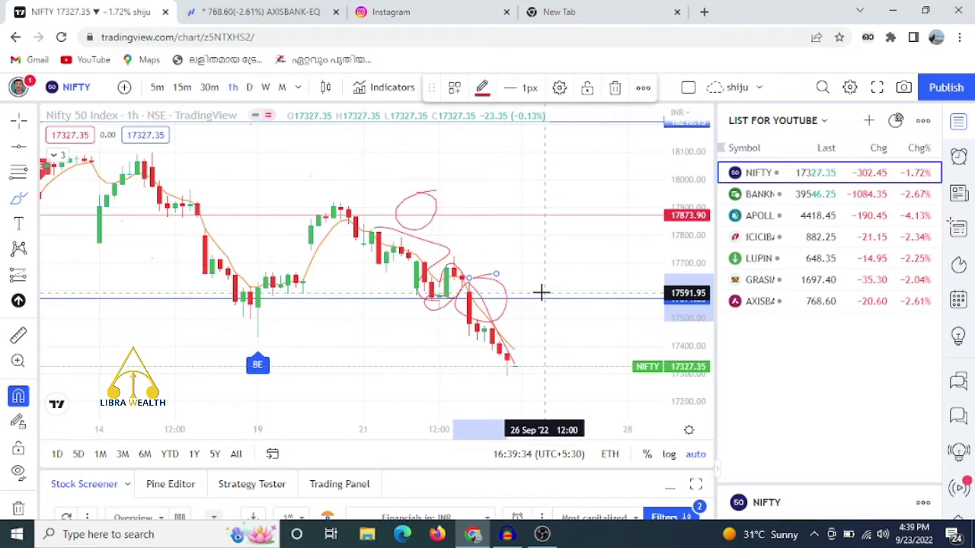
mouse_move(540, 293)
mouse_down()
mouse_move(503, 305)
mouse_move(572, 368)
mouse_up()
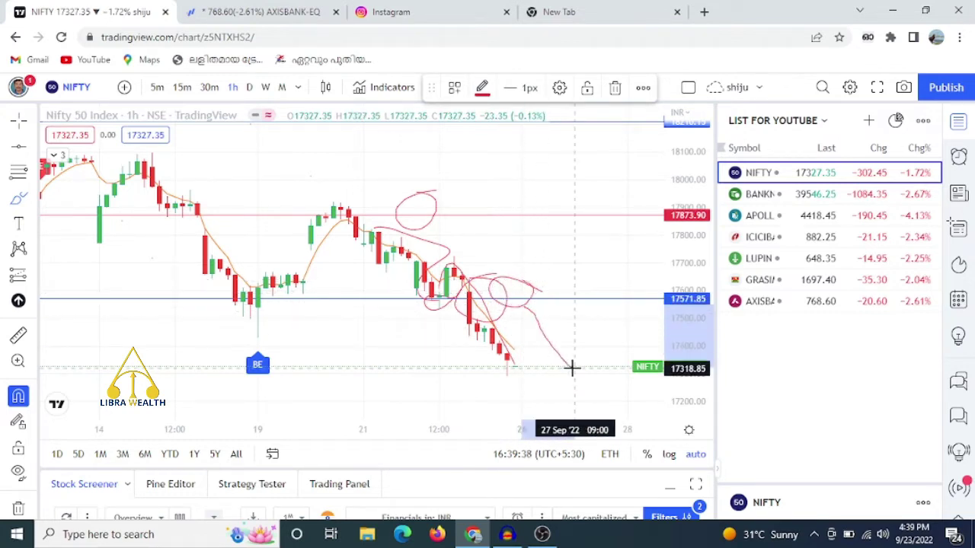
scroll(568, 328, down, 1)
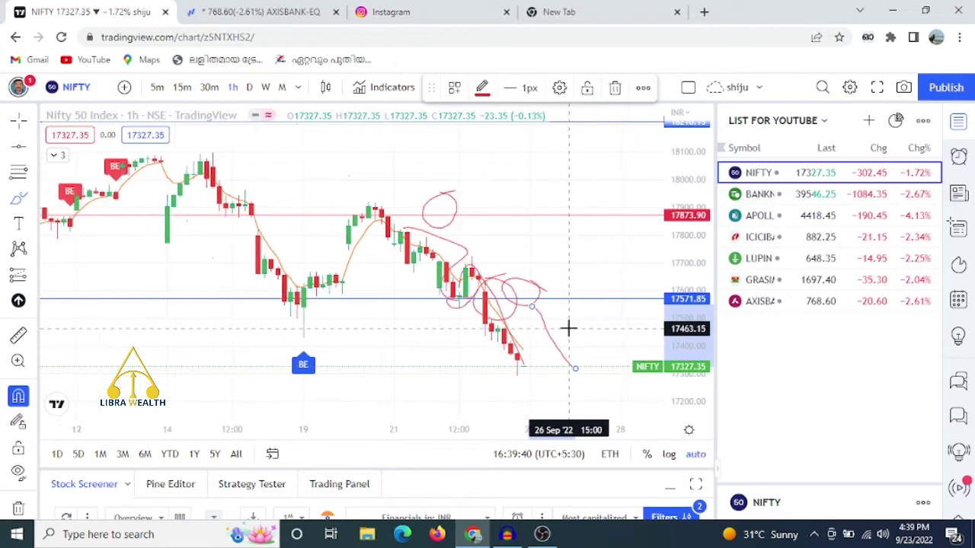
scroll(568, 329, down, 2)
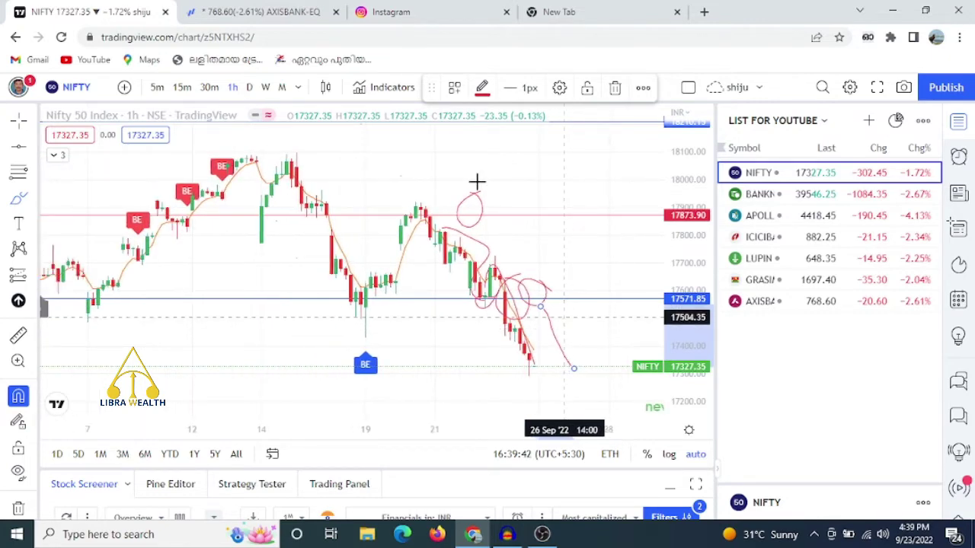
Check NIFTY on the daily timeframe, then return to 1-hour candles
click(248, 87)
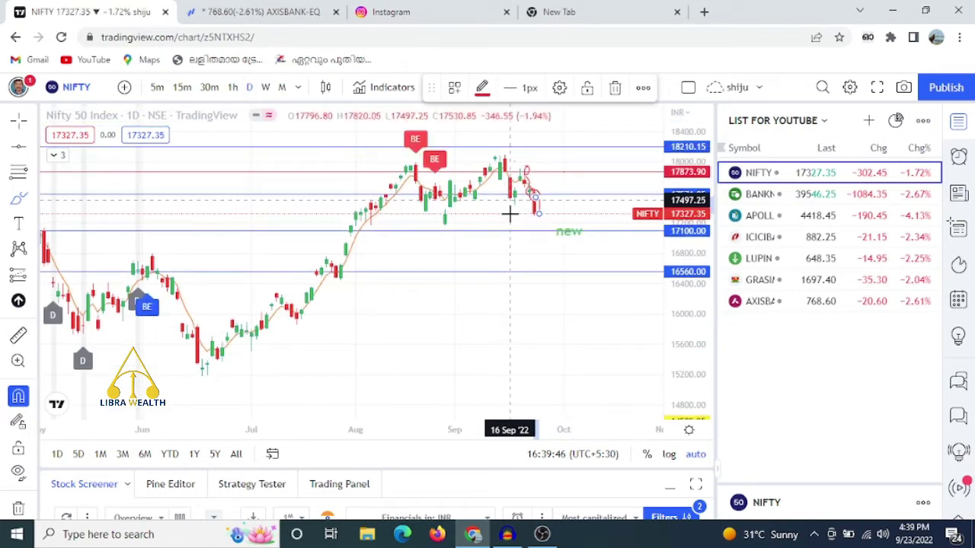
scroll(510, 212, up, 3)
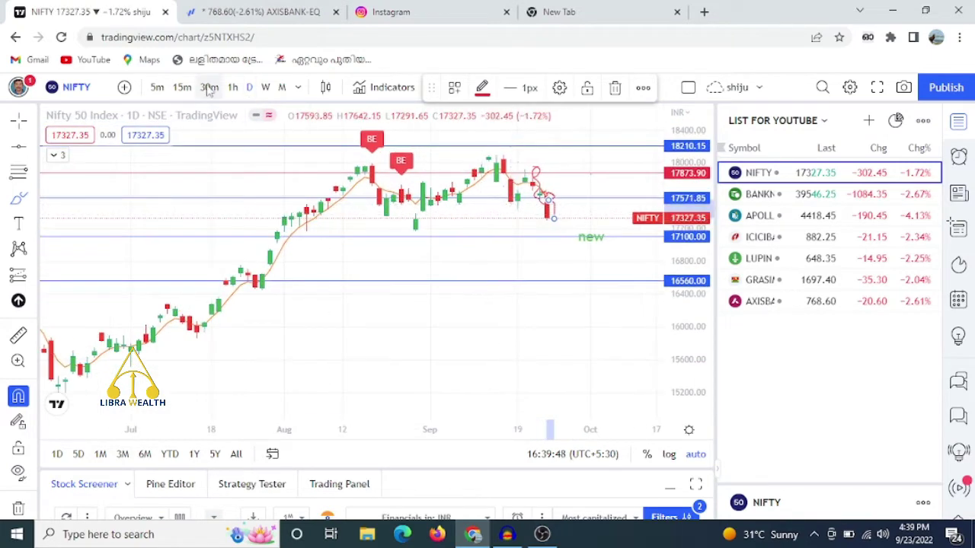
click(233, 87)
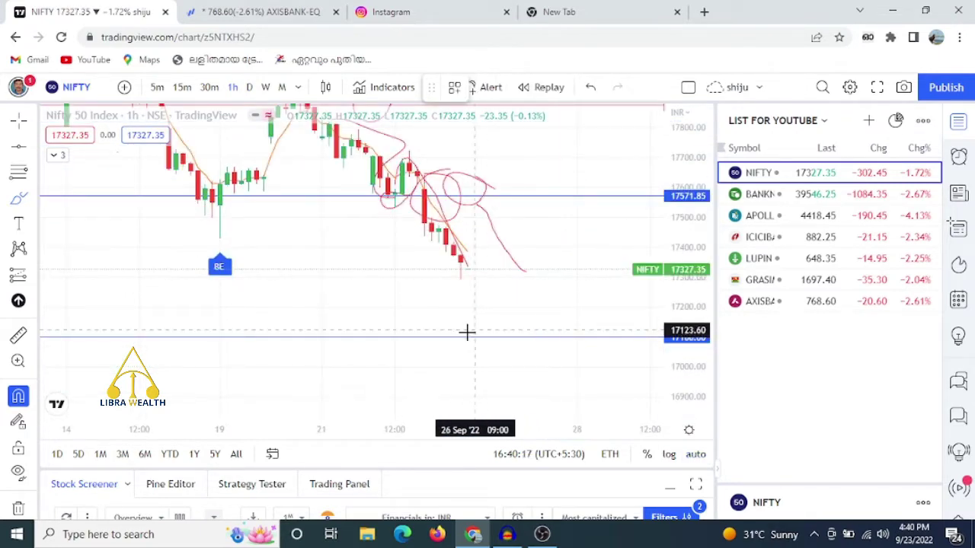
Circle the 17100 zone and draw a projected path from the latest candles into it
mouse_move(467, 320)
mouse_down()
mouse_move(517, 342)
mouse_move(445, 319)
mouse_up()
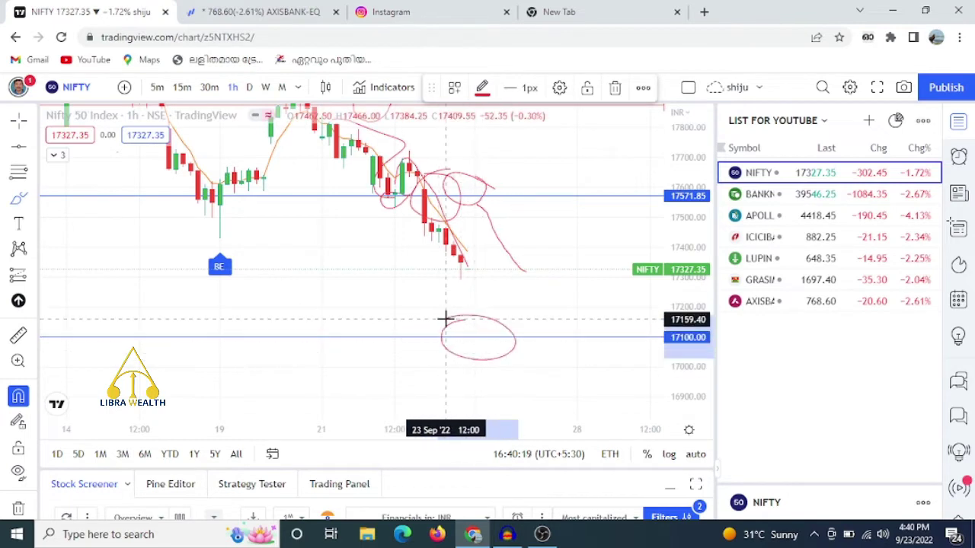
mouse_move(468, 269)
mouse_down()
mouse_move(533, 348)
mouse_move(522, 322)
mouse_move(544, 331)
mouse_move(491, 331)
mouse_move(566, 331)
mouse_move(525, 325)
mouse_move(584, 272)
mouse_move(593, 325)
mouse_move(579, 361)
mouse_move(579, 327)
mouse_move(614, 403)
mouse_up()
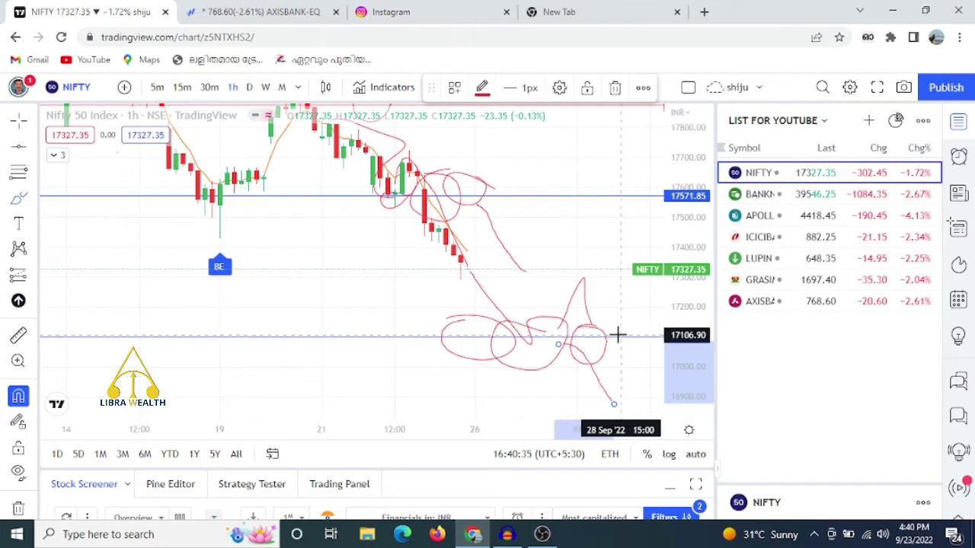
drag(624, 335, 643, 335)
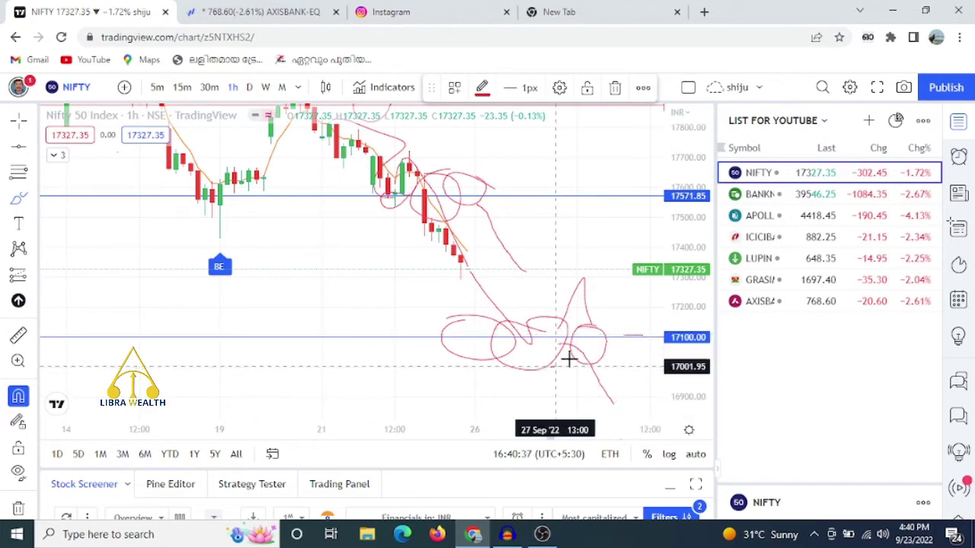
click(621, 392)
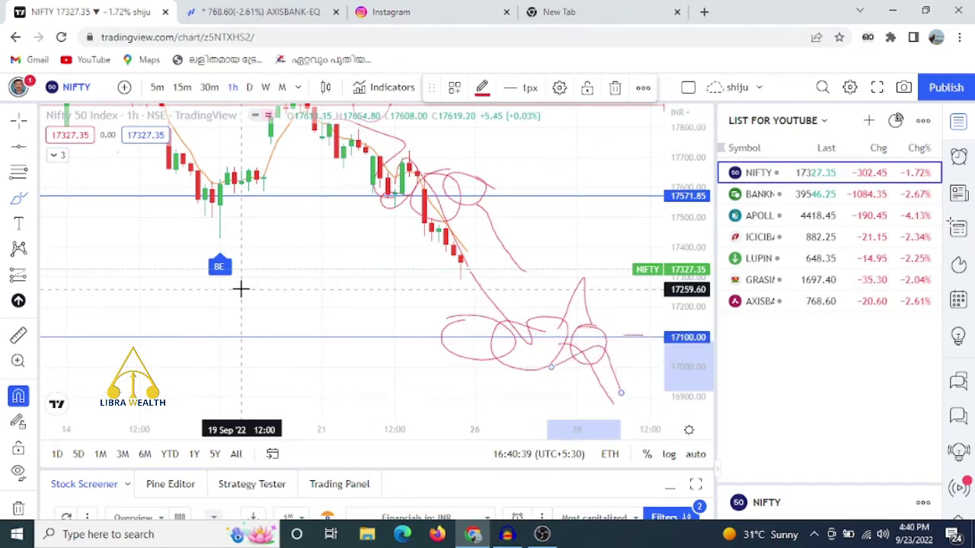
Select the Brush tool and pan the chart to reveal lower prices
click(19, 202)
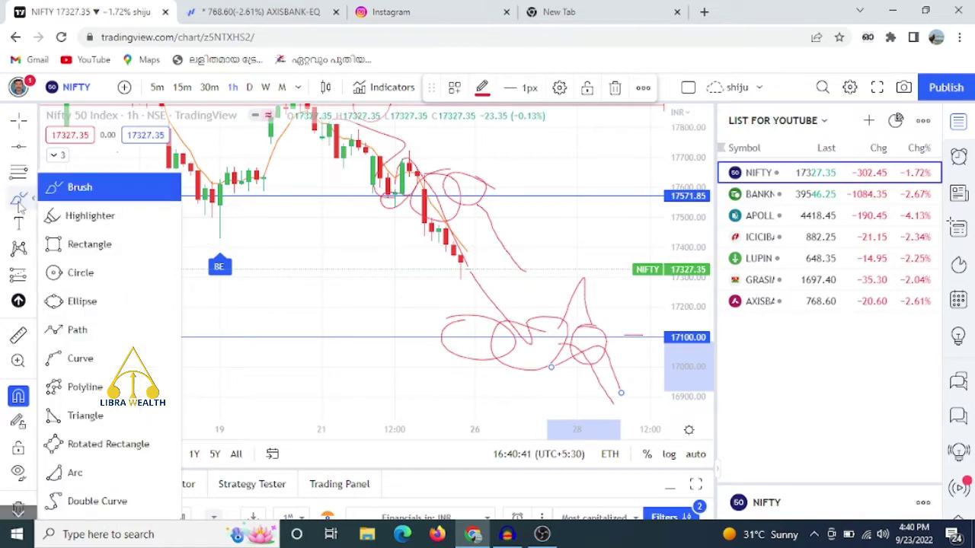
click(80, 187)
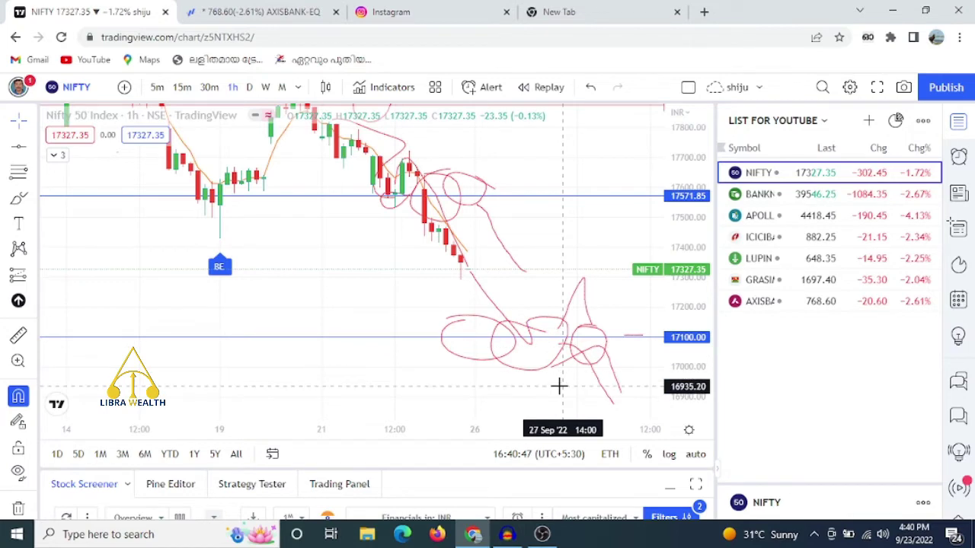
drag(517, 327, 483, 220)
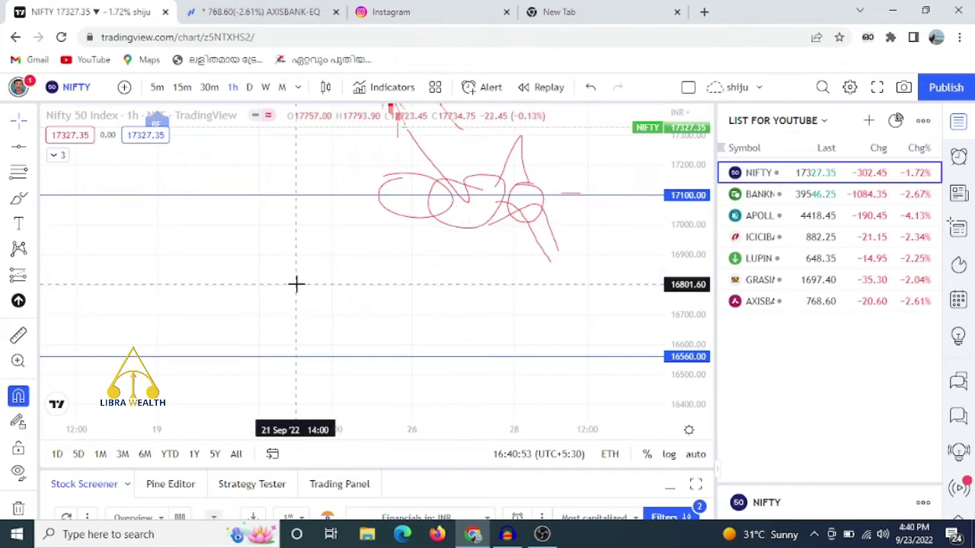
click(18, 199)
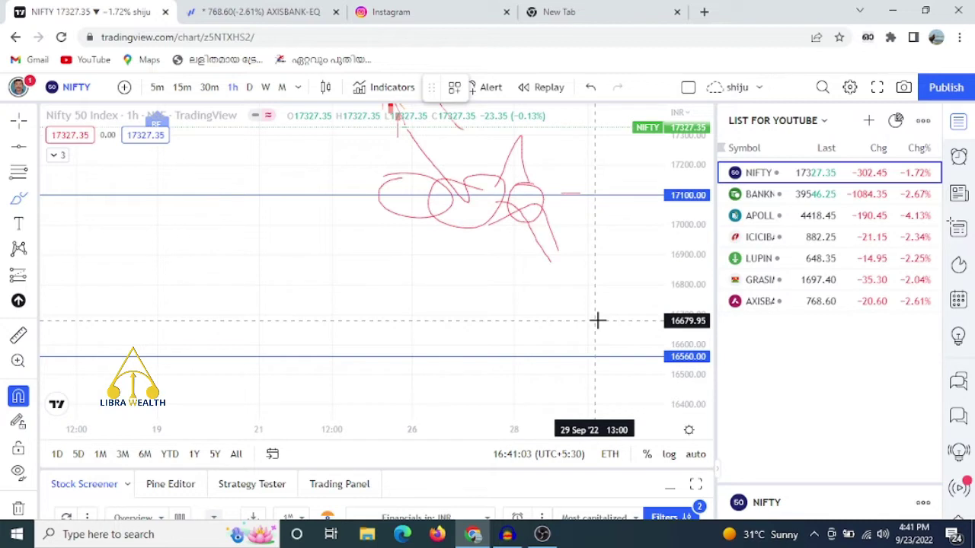
Circle the zone near 16560, draw the projected path down to it, then switch to BANKNIFTY
mouse_move(597, 321)
mouse_down()
mouse_move(544, 355)
mouse_move(584, 315)
mouse_move(570, 338)
mouse_up()
mouse_move(414, 298)
mouse_down()
mouse_move(612, 279)
mouse_move(632, 332)
mouse_up()
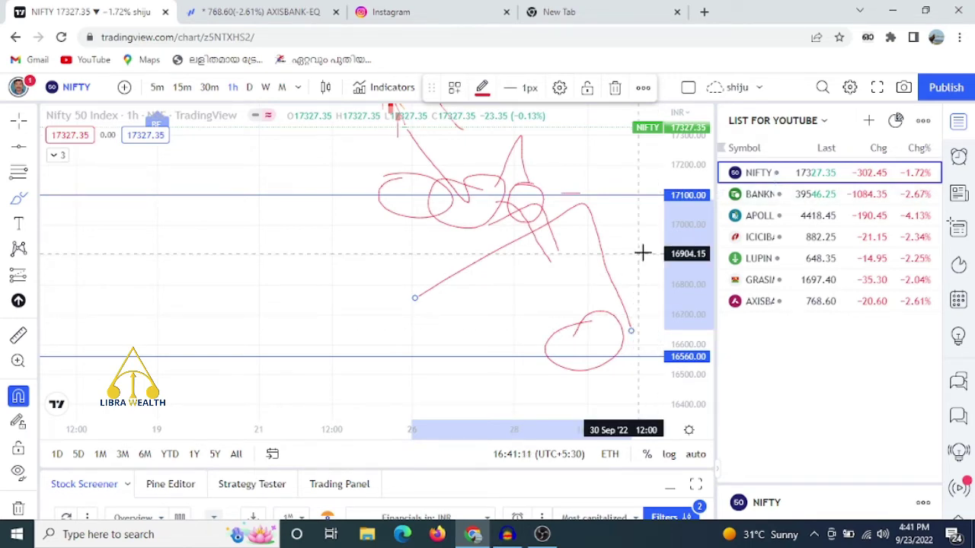
click(806, 195)
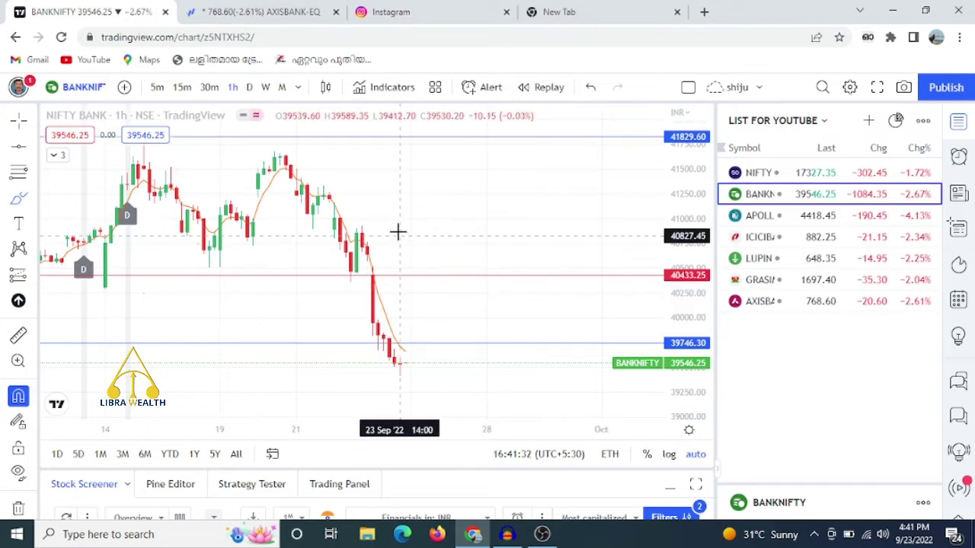
Circle the area above the BANKNIFTY breakdown and trace a stroke down the falling candles
mouse_move(420, 258)
mouse_down()
mouse_move(387, 291)
mouse_move(419, 259)
mouse_up()
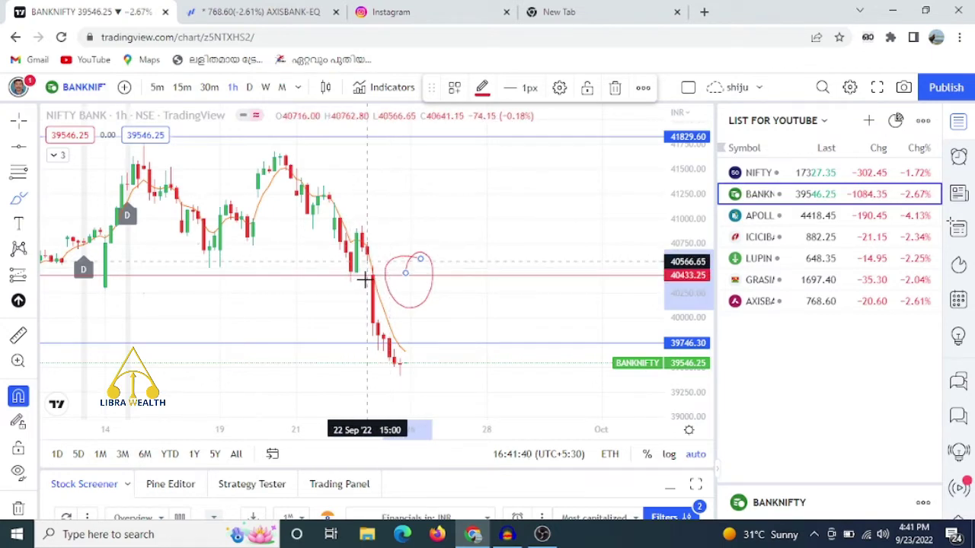
click(365, 280)
drag(364, 280, 399, 359)
Circle above 39746, draw a projected path from the latest low, and switch to daily
mouse_move(460, 331)
mouse_down()
mouse_move(437, 322)
mouse_move(411, 342)
mouse_move(444, 324)
mouse_up()
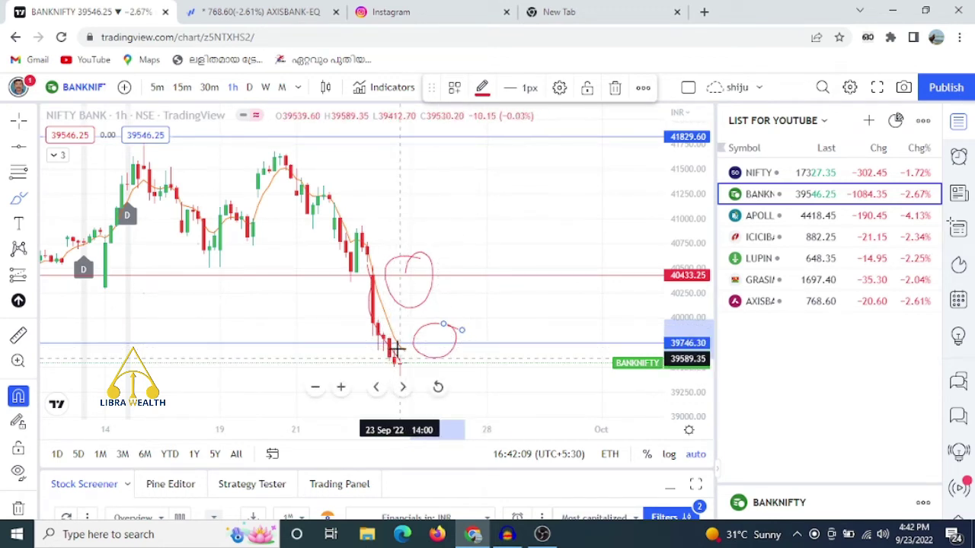
drag(396, 349, 454, 376)
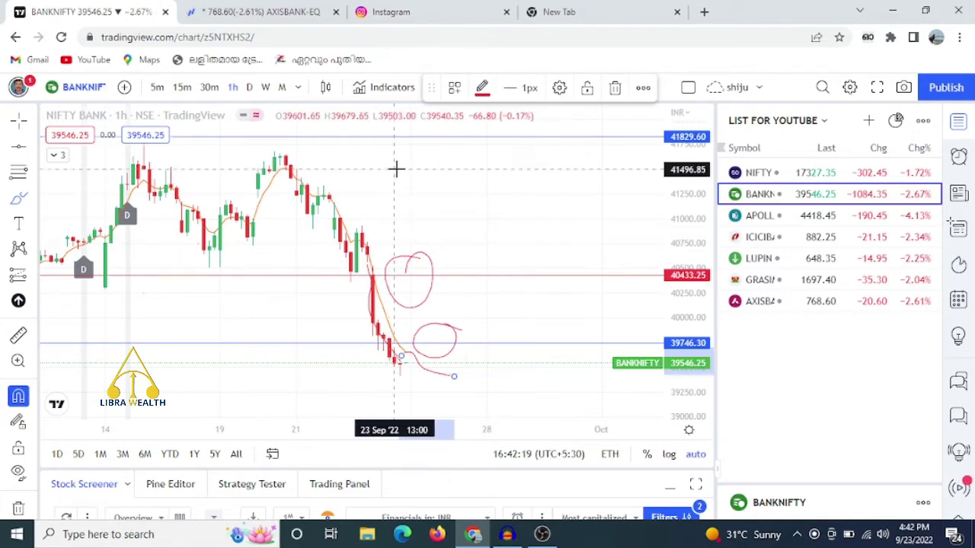
click(249, 87)
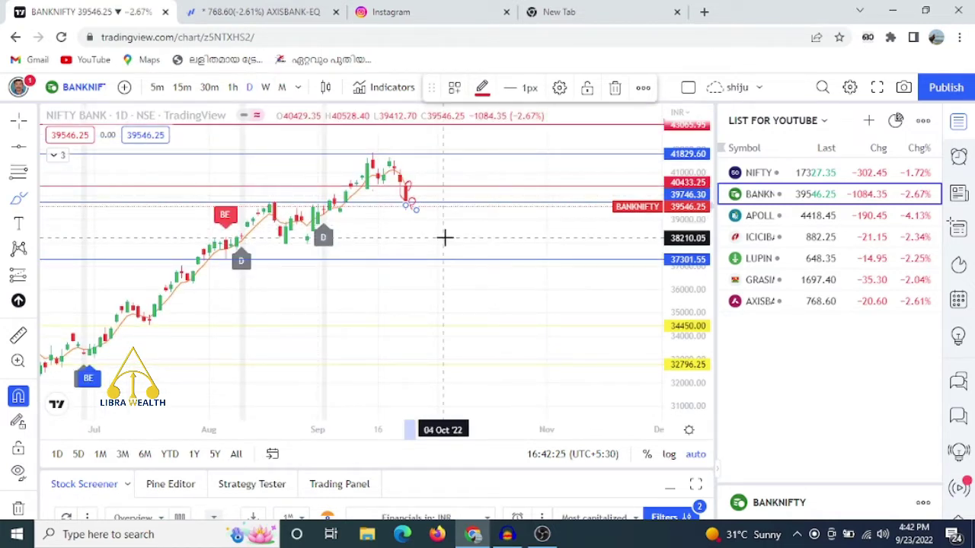
Circle a red zone near 38,000 on the Bank Nifty daily chart, then open Apollo Hospitals
mouse_move(420, 246)
mouse_down()
mouse_move(444, 261)
mouse_move(436, 247)
mouse_up()
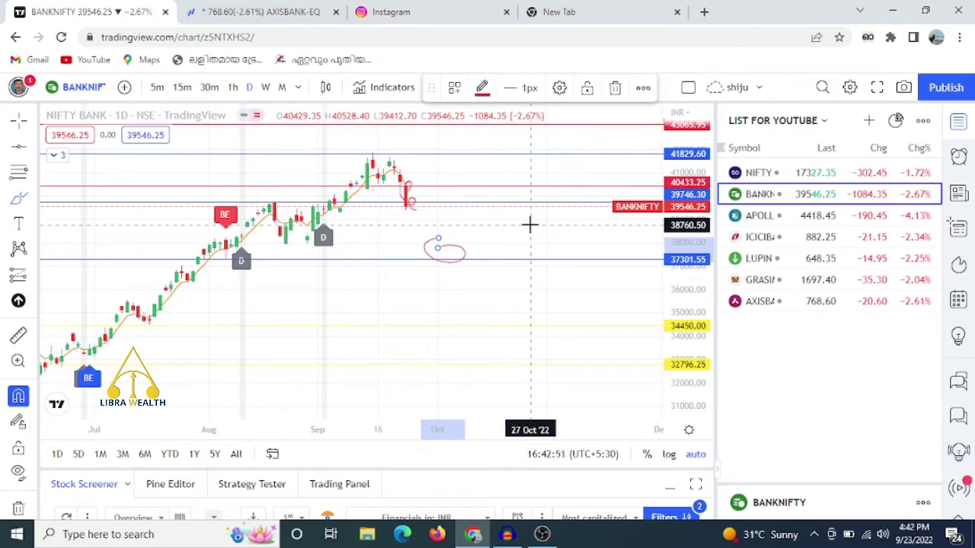
click(762, 216)
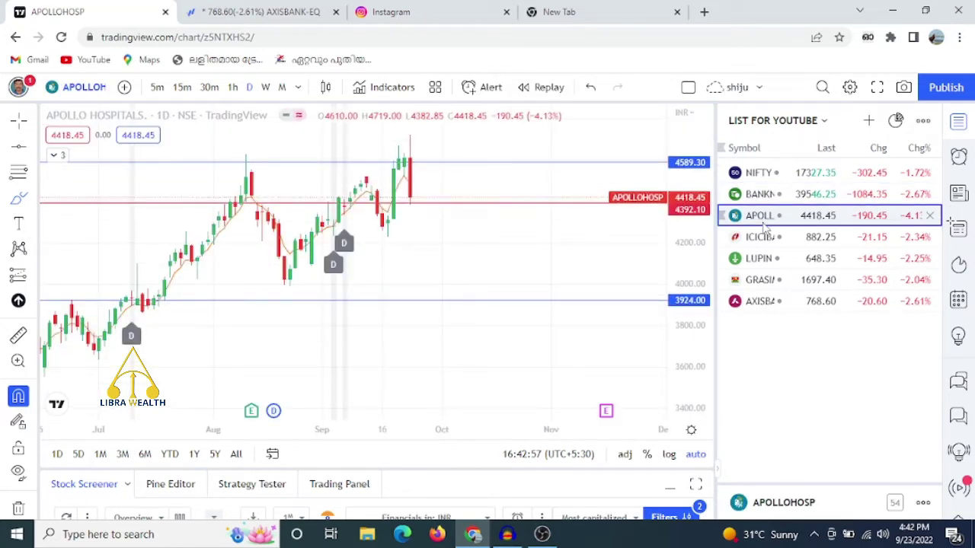
Put Apollo Hospitals on 1-hour candles, circle the recent peak, and sketch a fall looping near 4424
click(233, 88)
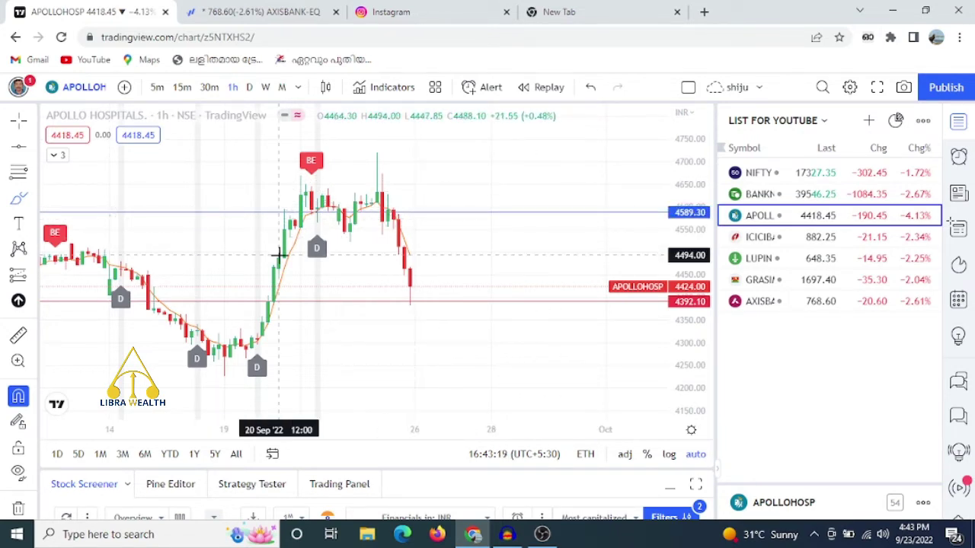
mouse_move(419, 197)
mouse_down()
mouse_move(410, 219)
mouse_move(413, 195)
mouse_move(398, 202)
mouse_move(459, 302)
mouse_up()
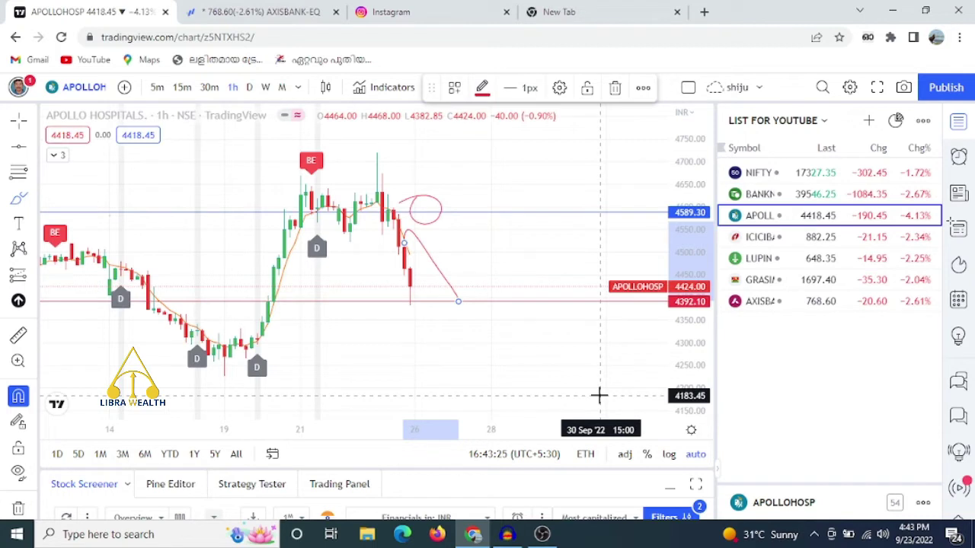
mouse_move(473, 285)
mouse_down()
mouse_move(444, 281)
mouse_move(426, 316)
mouse_move(457, 285)
mouse_move(442, 287)
mouse_up()
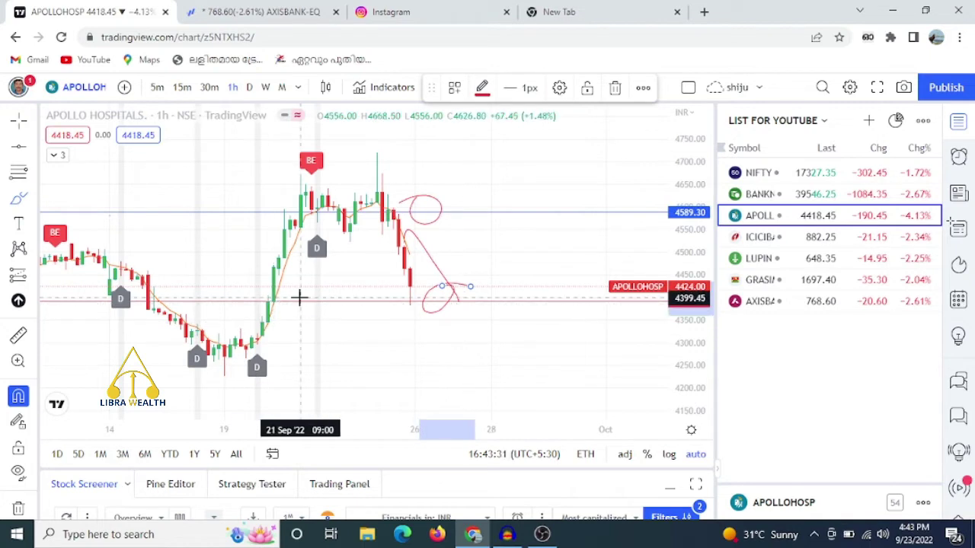
mouse_move(293, 290)
mouse_down()
mouse_move(312, 221)
mouse_move(354, 209)
mouse_move(419, 312)
mouse_move(437, 301)
mouse_move(410, 282)
mouse_up()
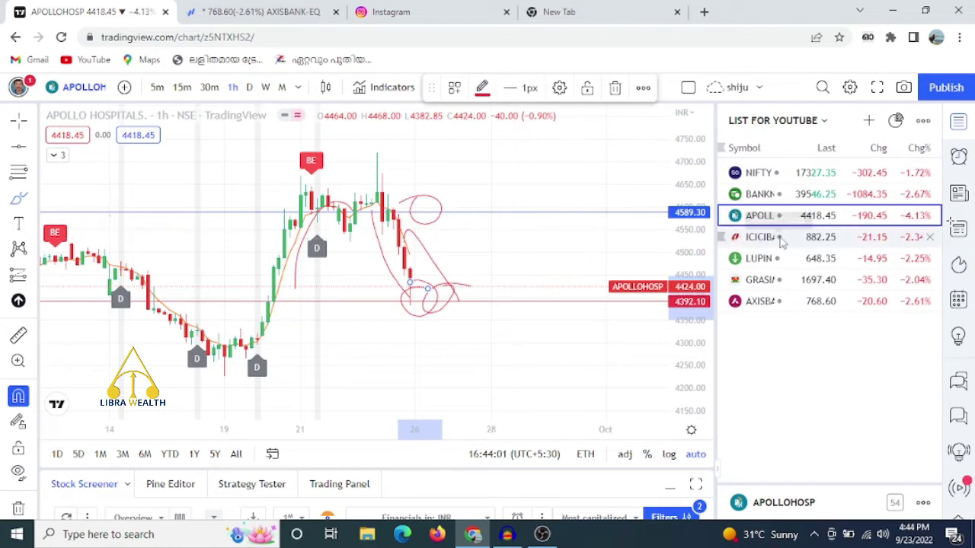
Open ICICI Bank, zoom out, and circle the zone just below 900
click(781, 241)
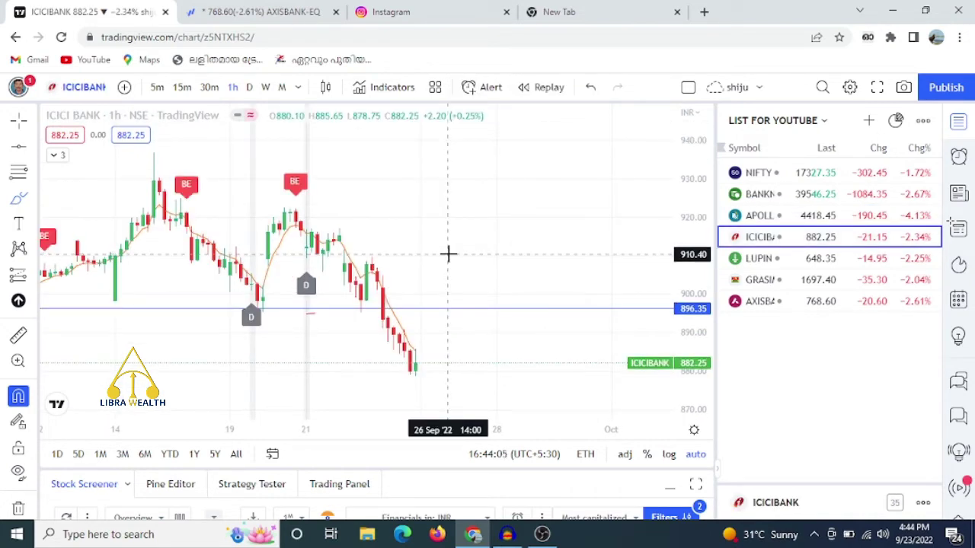
scroll(433, 254, down, 1)
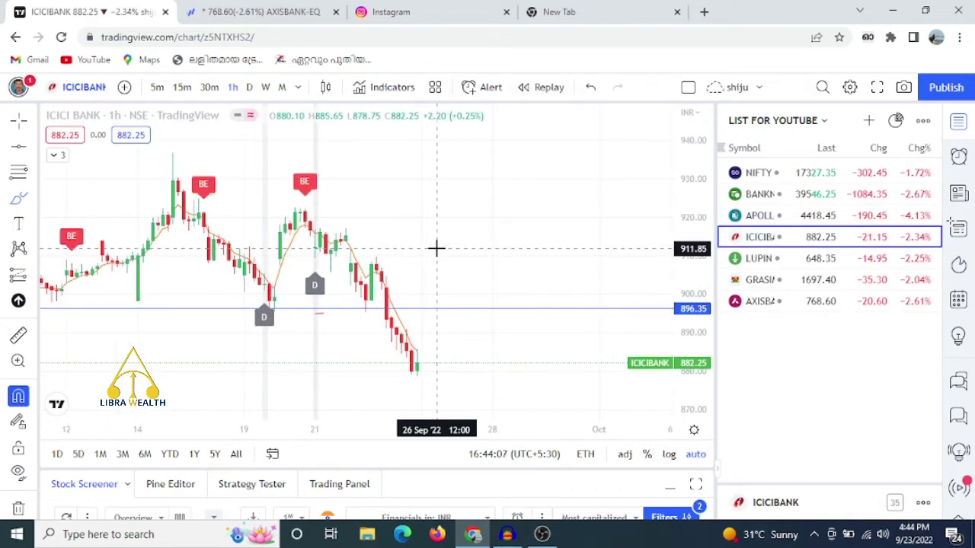
mouse_move(434, 281)
mouse_down()
mouse_move(459, 309)
mouse_move(415, 287)
mouse_up()
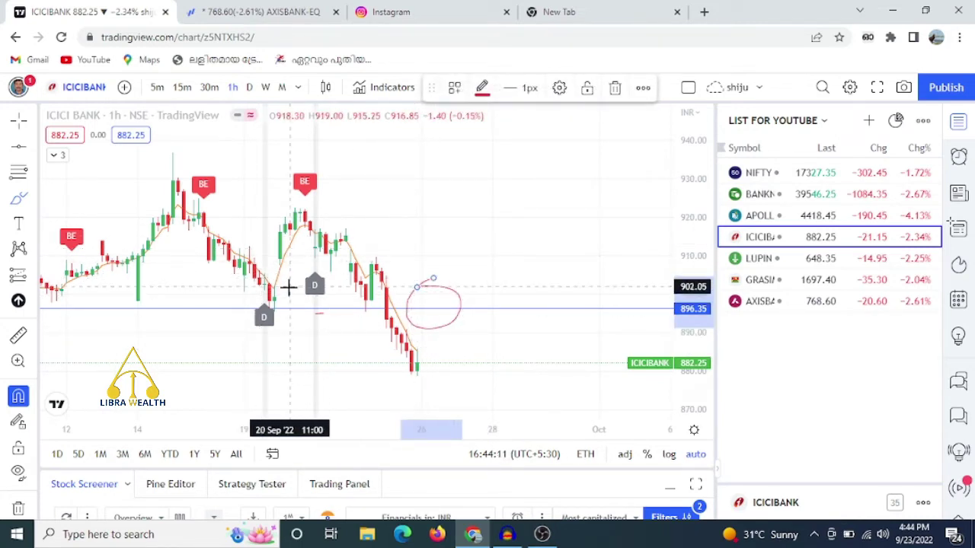
Circle the 20 Sep swing and 21 Sep peak, then trace the falling candles near 896
mouse_move(279, 290)
mouse_down()
mouse_move(246, 298)
mouse_move(289, 289)
mouse_move(283, 283)
mouse_move(337, 190)
mouse_move(256, 251)
mouse_move(325, 221)
mouse_up()
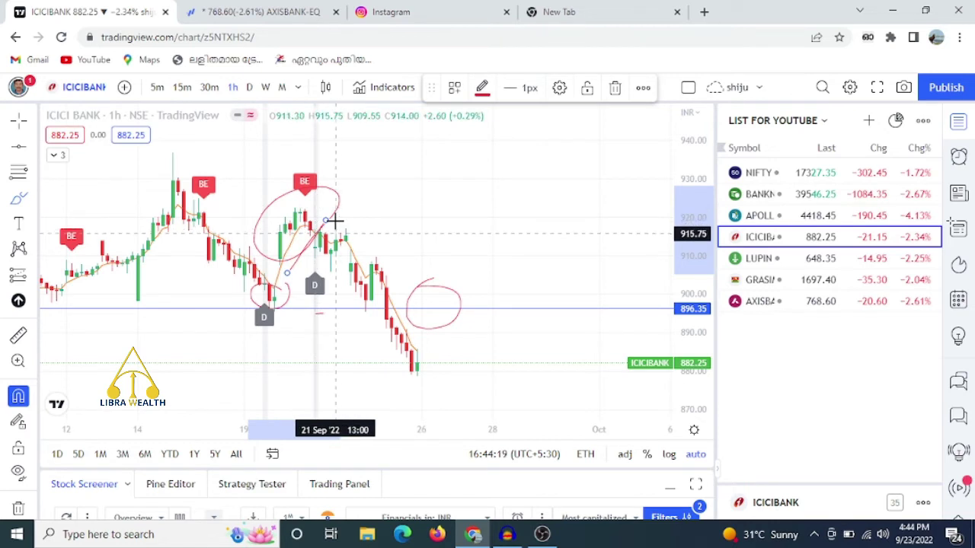
mouse_move(333, 221)
mouse_down()
mouse_move(387, 303)
mouse_move(402, 307)
mouse_move(364, 314)
mouse_move(348, 288)
mouse_move(435, 252)
mouse_up()
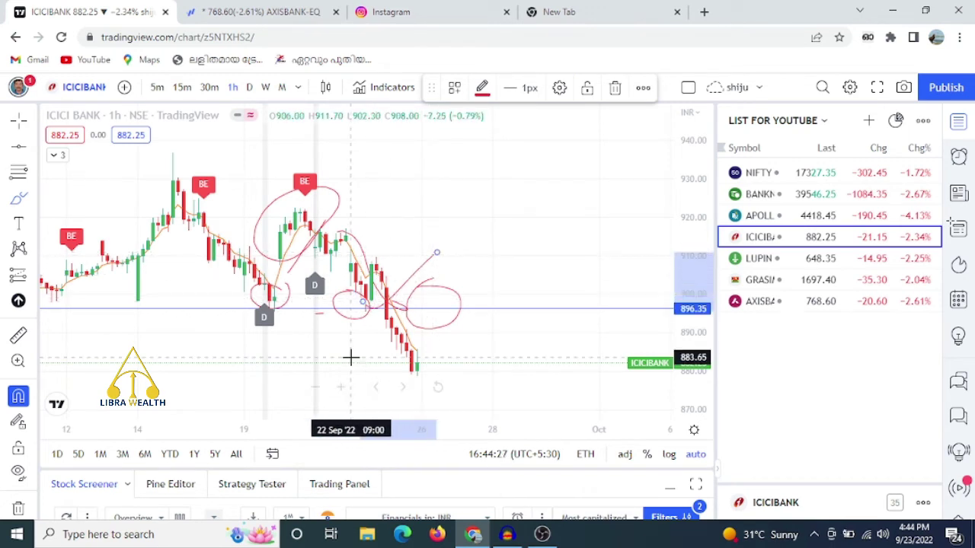
drag(377, 317, 429, 385)
mouse_move(434, 304)
mouse_down()
mouse_move(472, 304)
mouse_move(427, 313)
mouse_move(445, 386)
mouse_up()
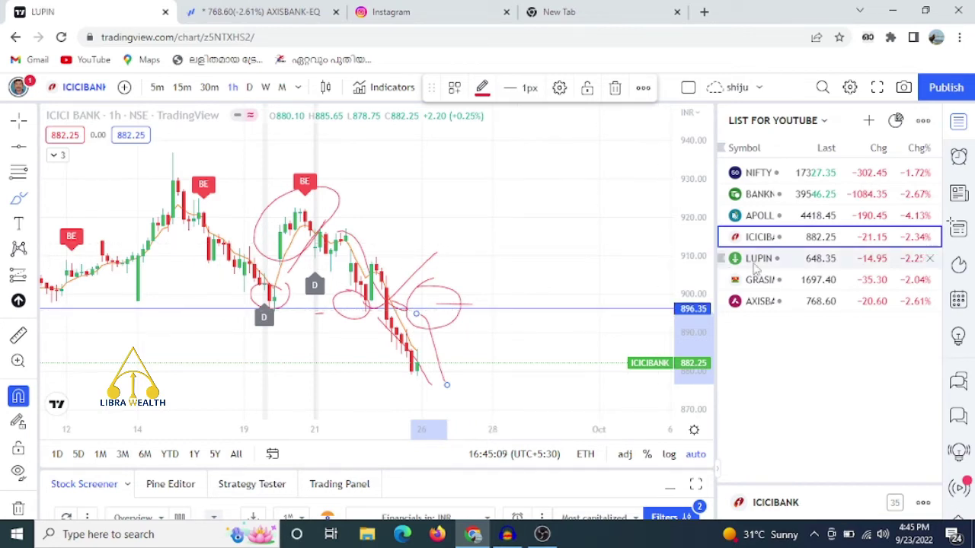
Open Lupin, circle its recent top near 676 in red, then switch to Grasim
click(754, 267)
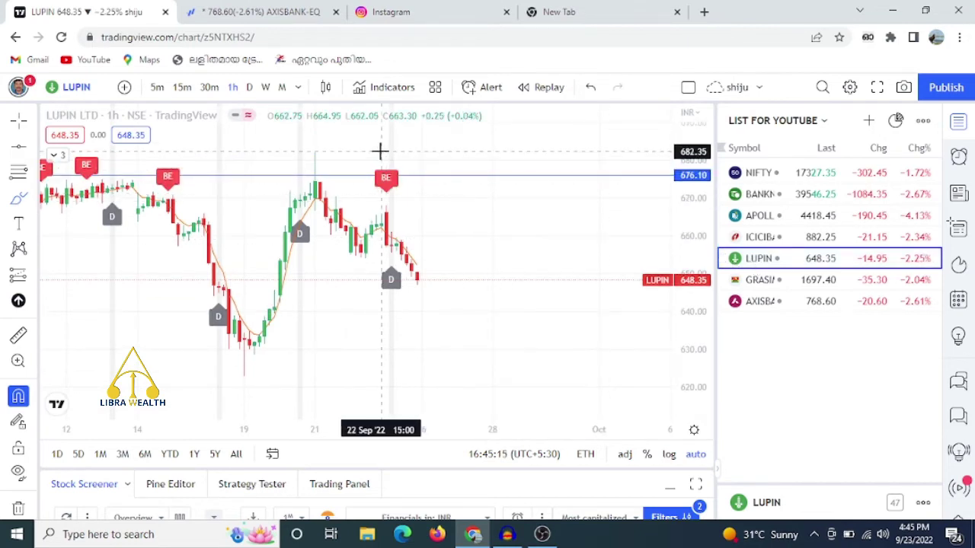
mouse_move(378, 152)
mouse_down()
mouse_move(343, 187)
mouse_move(372, 150)
mouse_move(349, 158)
mouse_move(342, 186)
mouse_move(446, 254)
mouse_move(452, 274)
mouse_up()
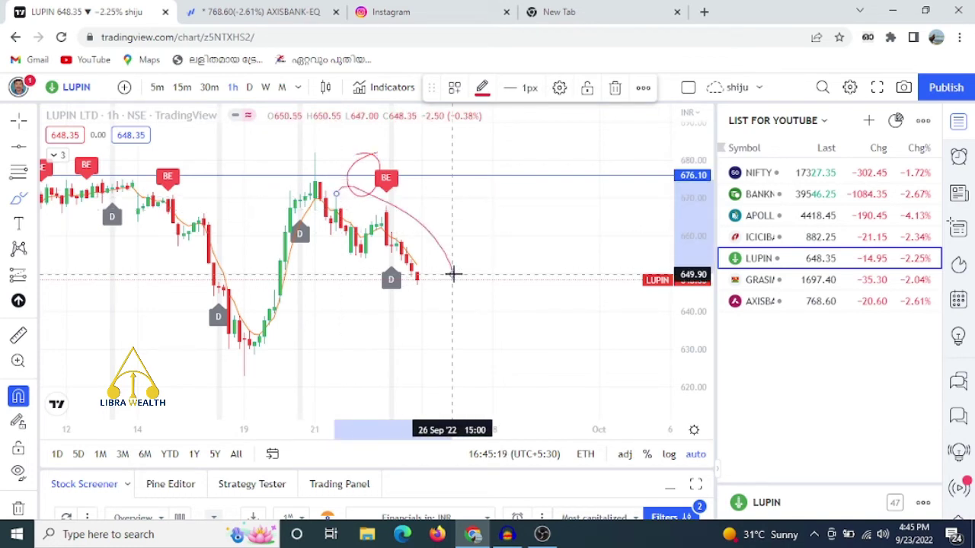
click(250, 87)
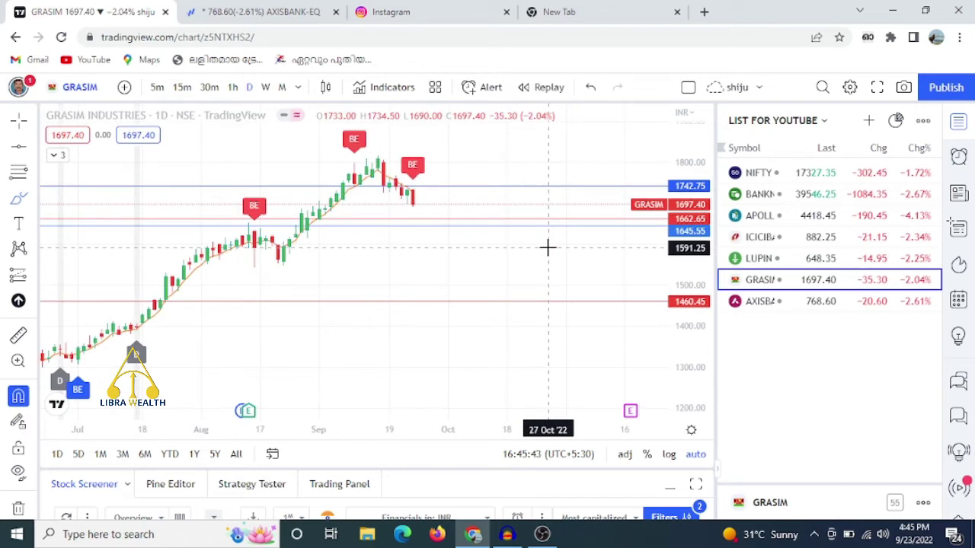
scroll(548, 246, up, 3)
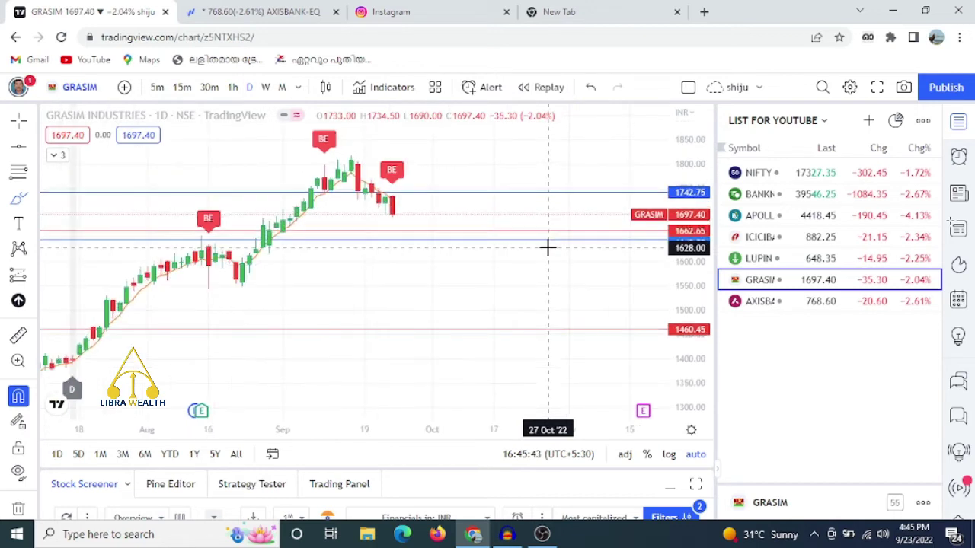
On Grasim's 1-hour chart, circle the 1742 rejection, sketch a drop toward 1694, then return to daily
click(419, 187)
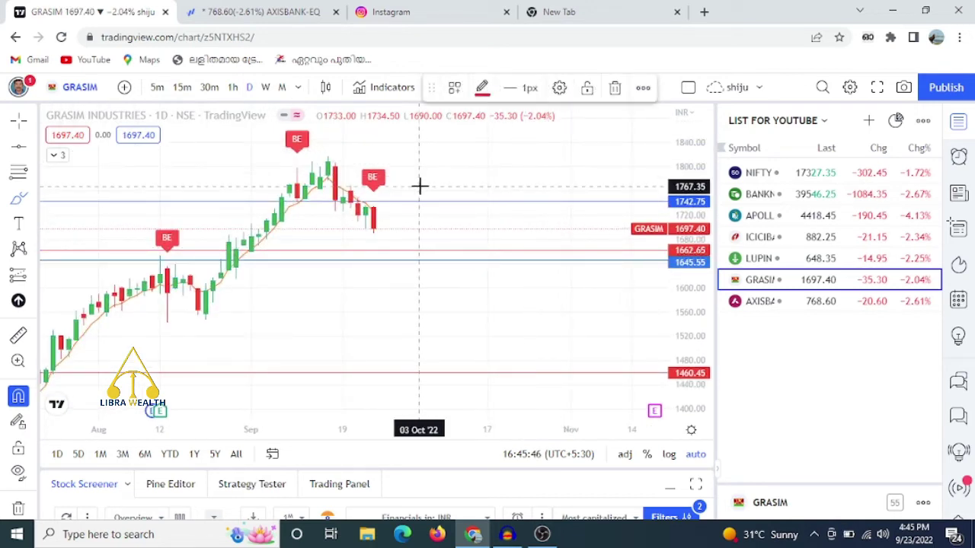
click(232, 87)
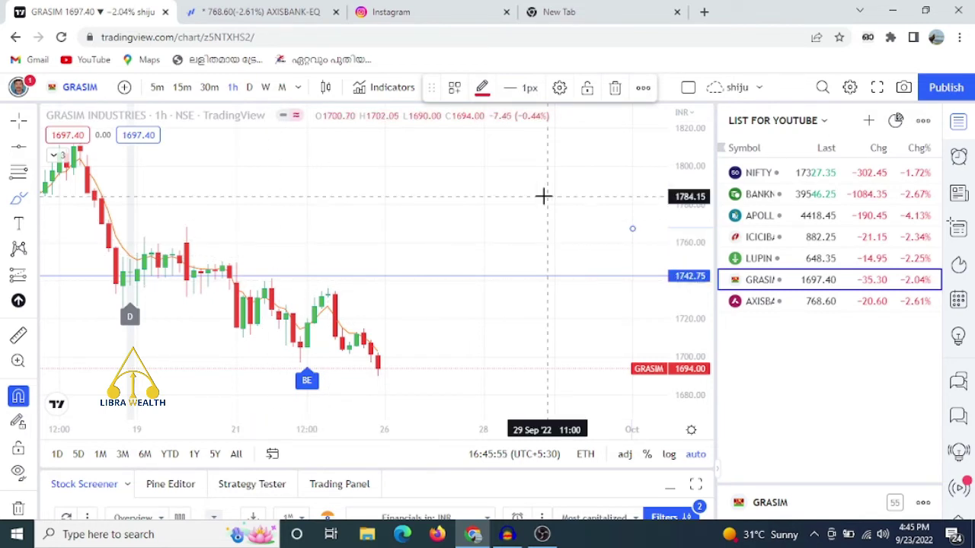
mouse_move(285, 241)
mouse_down()
mouse_move(239, 268)
mouse_move(279, 286)
mouse_move(276, 263)
mouse_move(257, 249)
mouse_up()
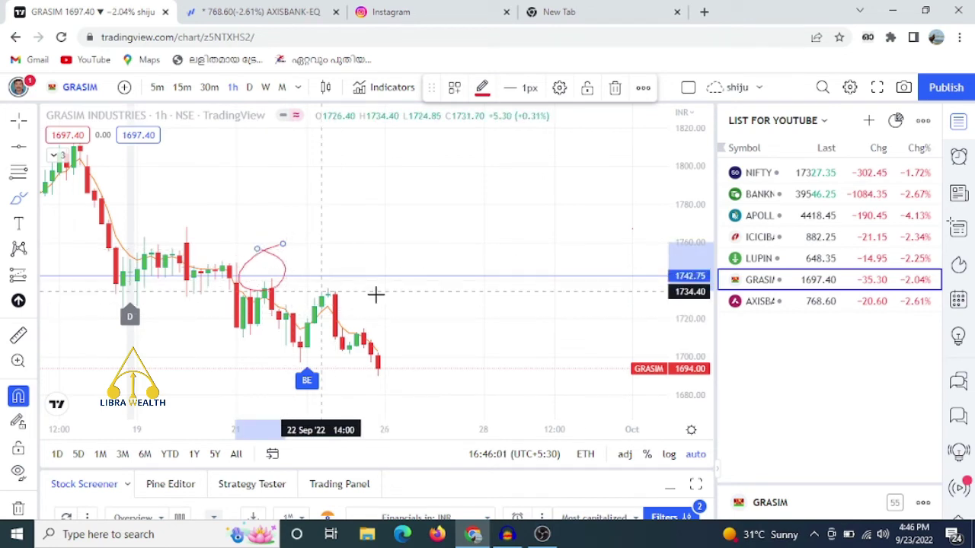
mouse_move(294, 306)
mouse_down()
mouse_move(328, 282)
mouse_move(411, 346)
mouse_move(420, 378)
mouse_up()
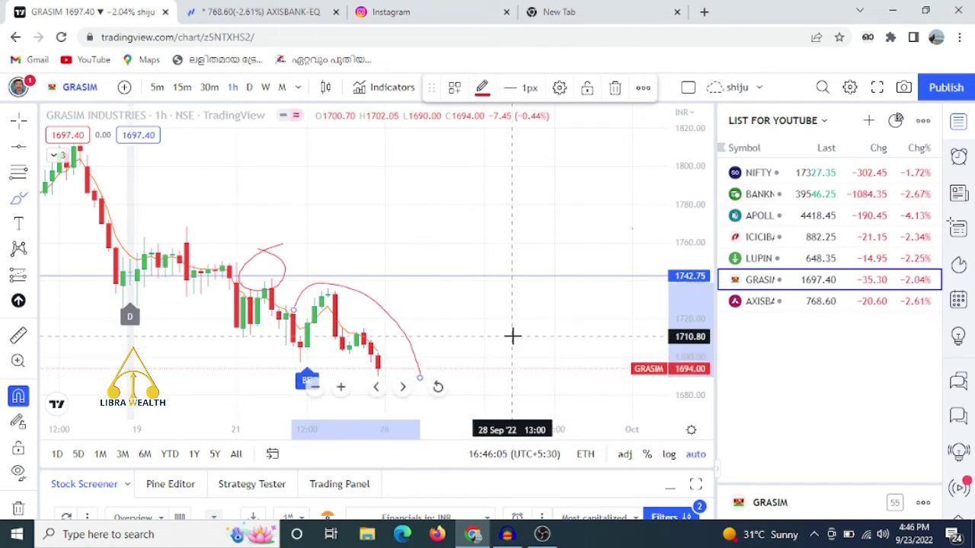
click(249, 87)
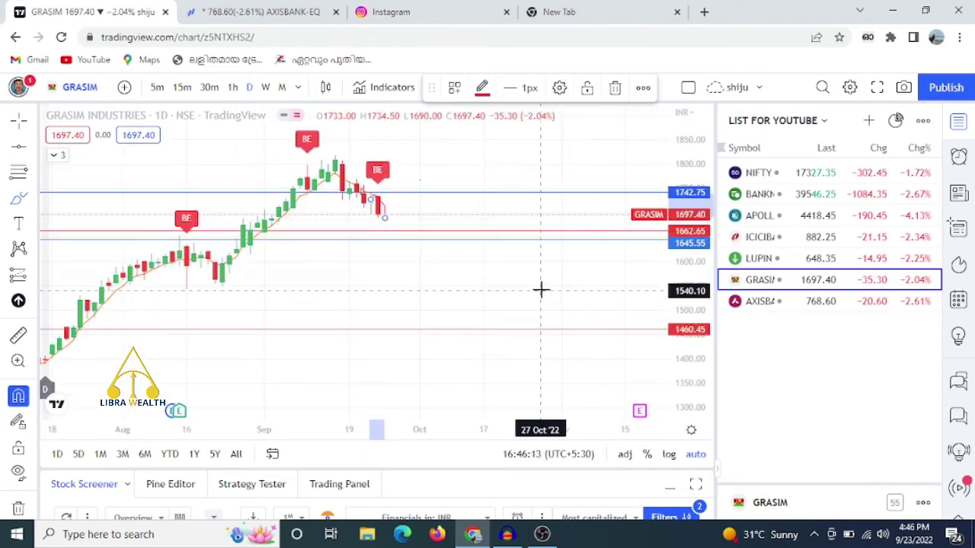
Sketch a projected drop from Grasim's latest daily candle toward 1,510, then open Axis Bank
click(419, 227)
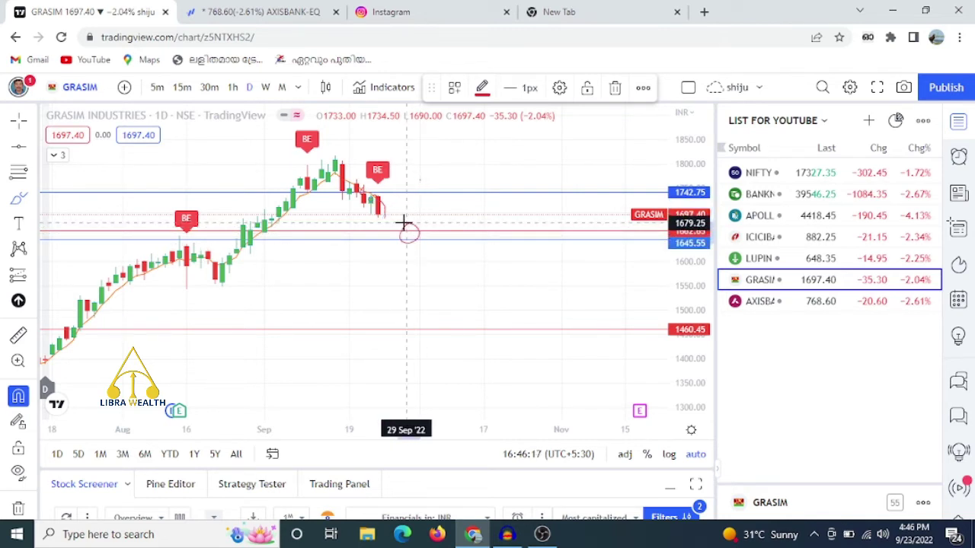
click(409, 234)
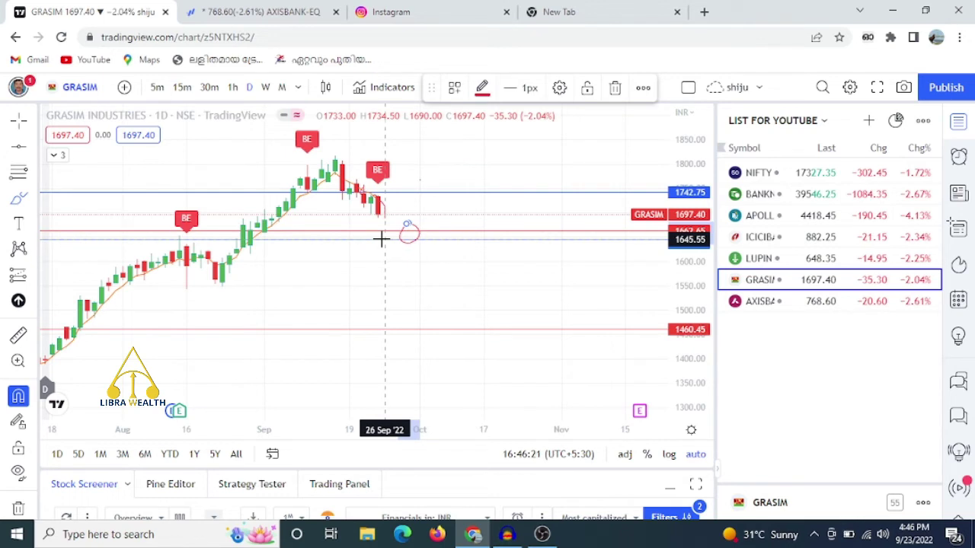
drag(385, 241, 476, 304)
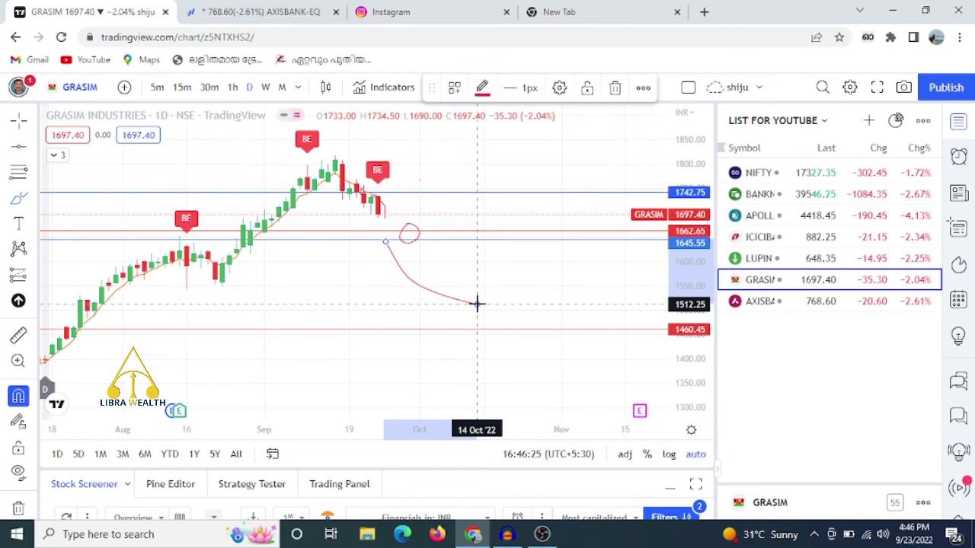
drag(476, 305, 477, 305)
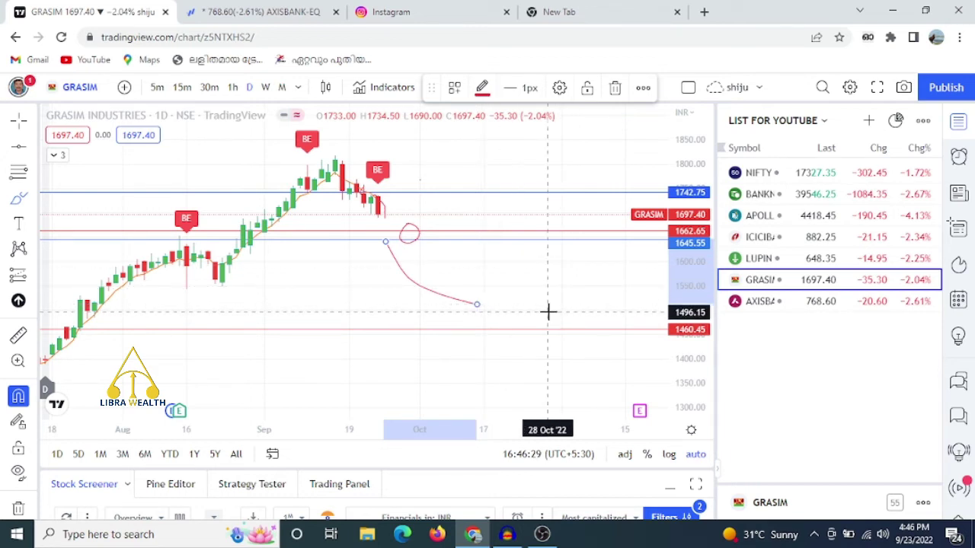
click(796, 305)
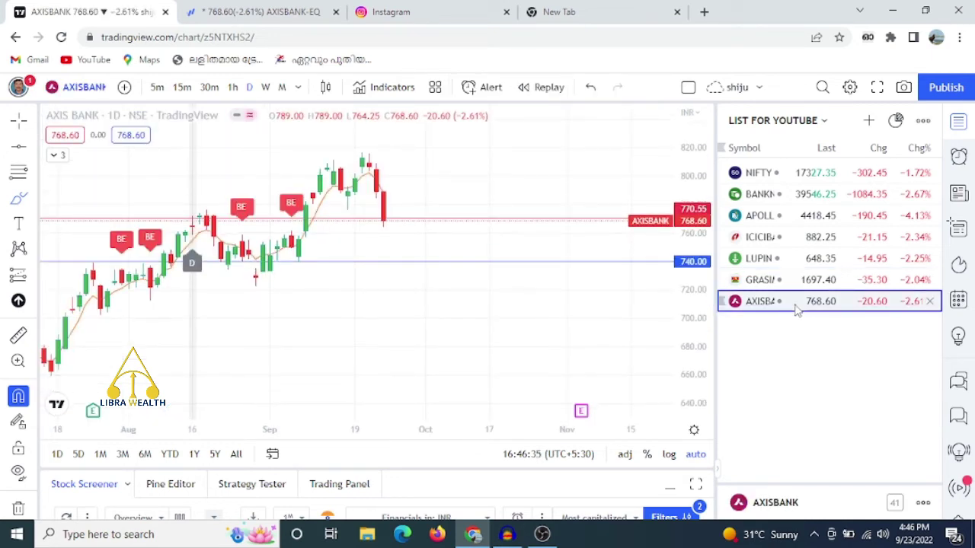
Show Axis Bank on hourly candles and circle the latest candles in red near 768
click(233, 87)
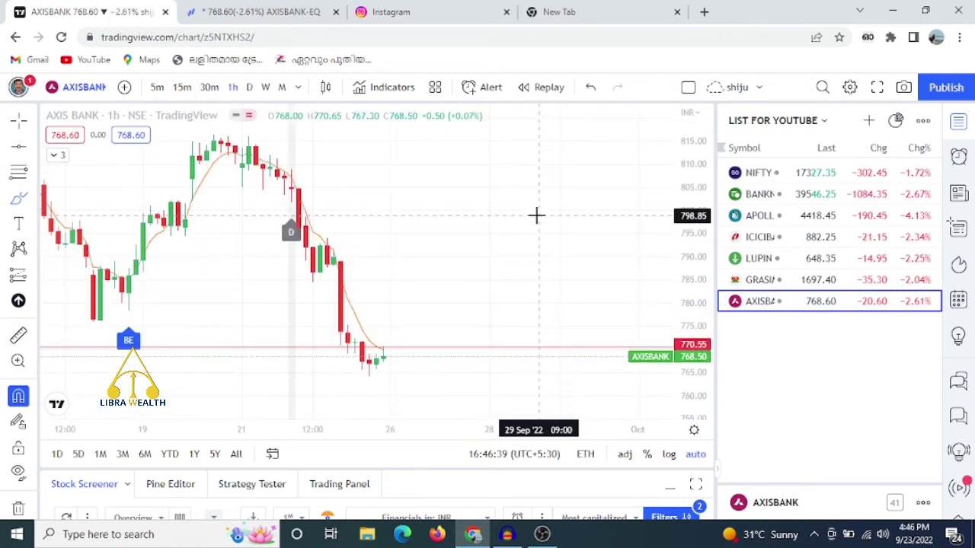
scroll(536, 215, down, 1)
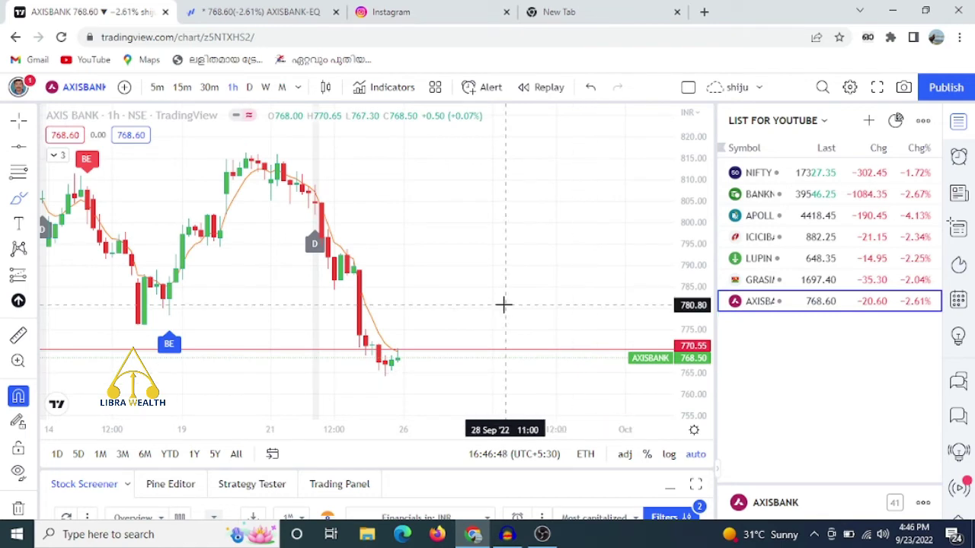
mouse_move(433, 335)
mouse_down()
mouse_move(447, 370)
mouse_move(431, 341)
mouse_move(510, 416)
mouse_up()
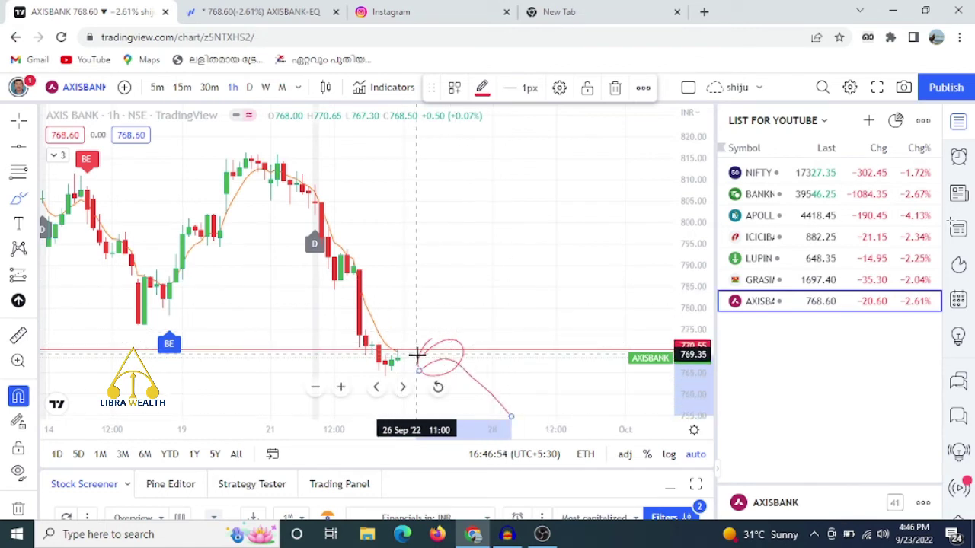
Sketch a red upward projection toward 820 and a falling path toward 756
drag(481, 355, 535, 360)
drag(406, 341, 580, 147)
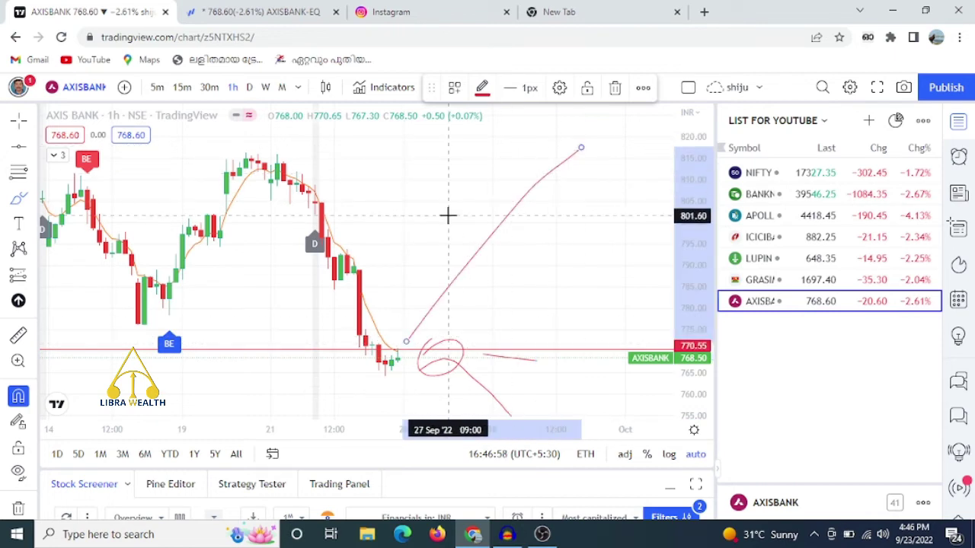
mouse_move(449, 215)
mouse_down()
mouse_move(577, 192)
mouse_move(568, 220)
mouse_up()
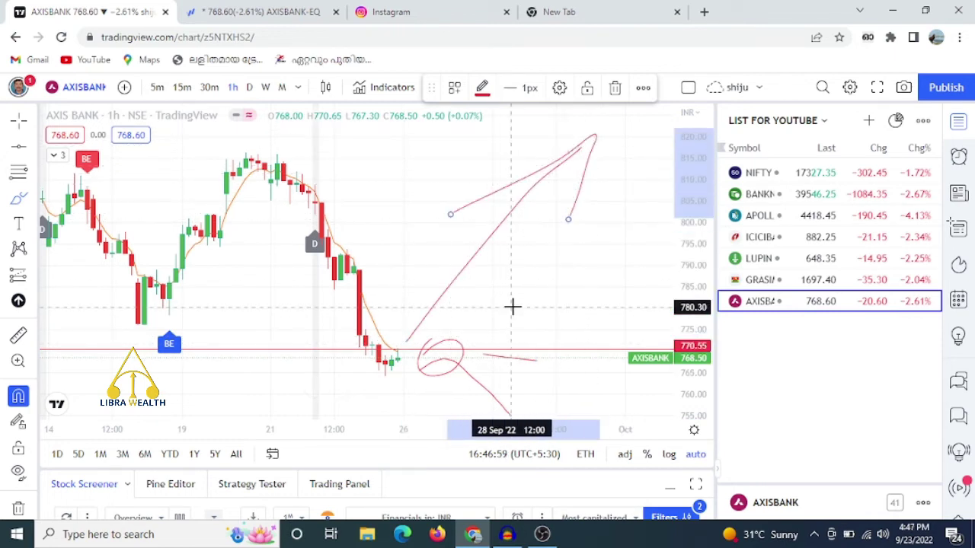
click(391, 350)
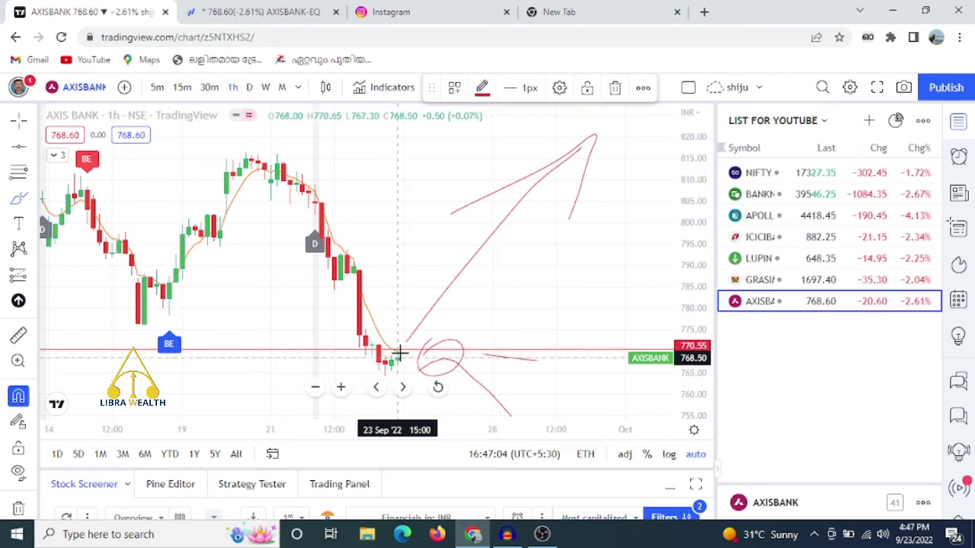
click(536, 411)
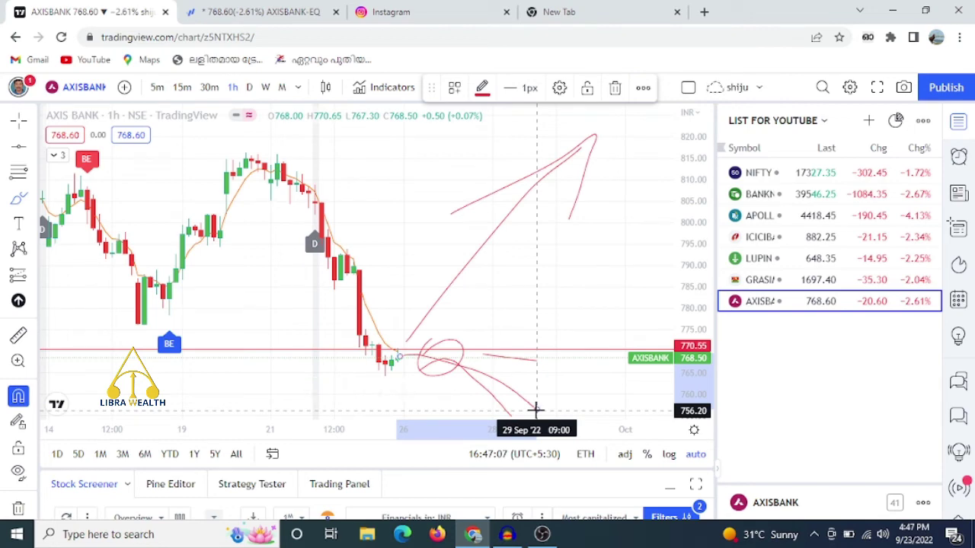
scroll(424, 288, down, 5)
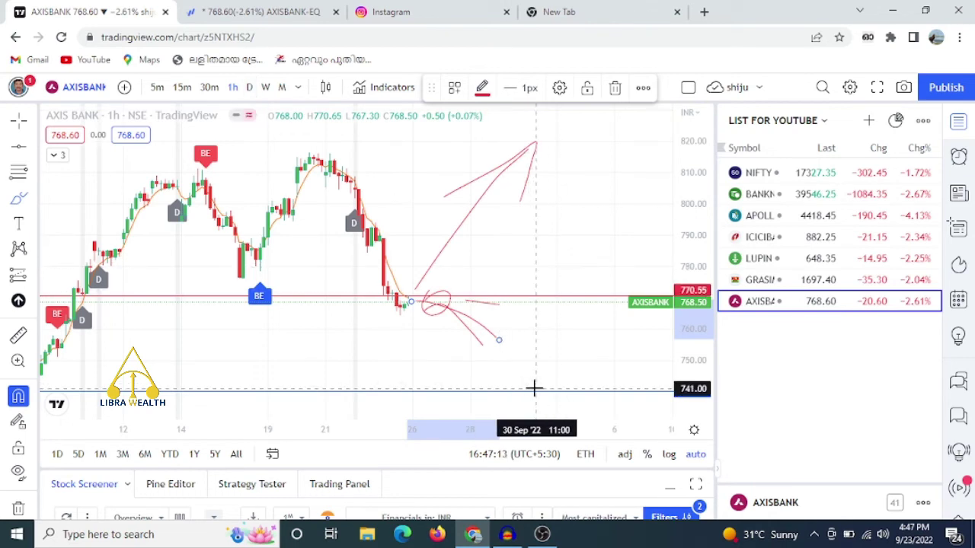
Draw red circles and a falling path down to the 740 level
mouse_move(553, 370)
mouse_down()
mouse_move(531, 391)
mouse_move(548, 371)
mouse_up()
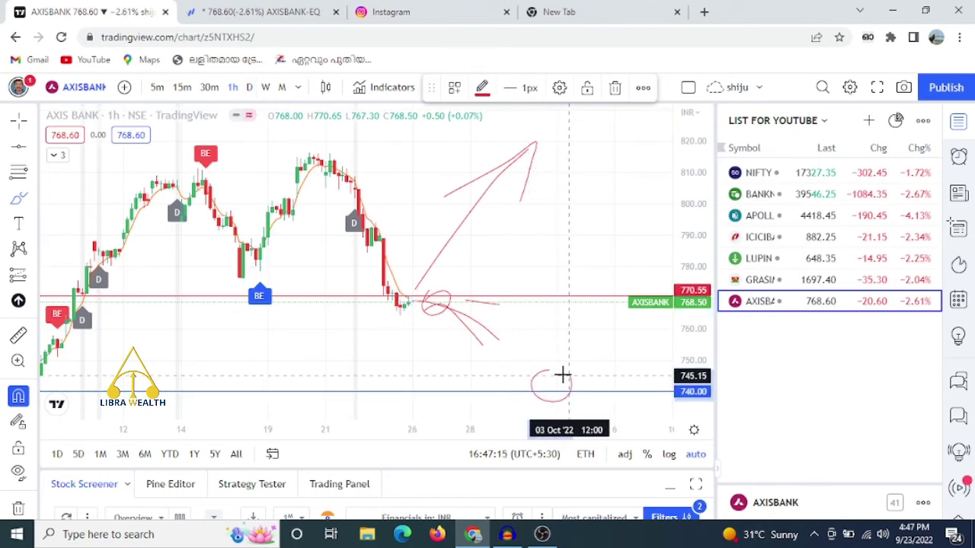
mouse_move(402, 317)
mouse_down()
mouse_move(490, 342)
mouse_move(531, 385)
mouse_up()
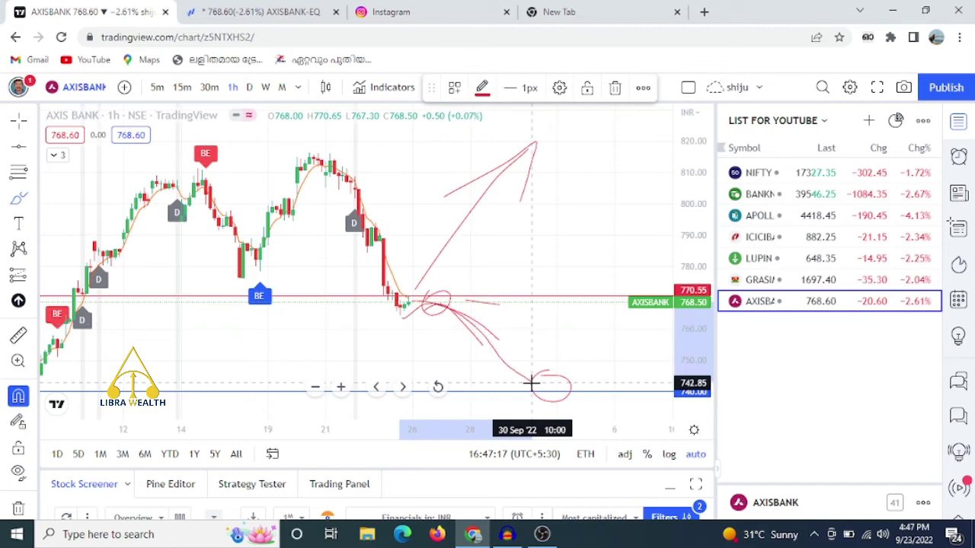
mouse_move(477, 368)
mouse_down()
mouse_move(502, 392)
mouse_move(536, 370)
mouse_up()
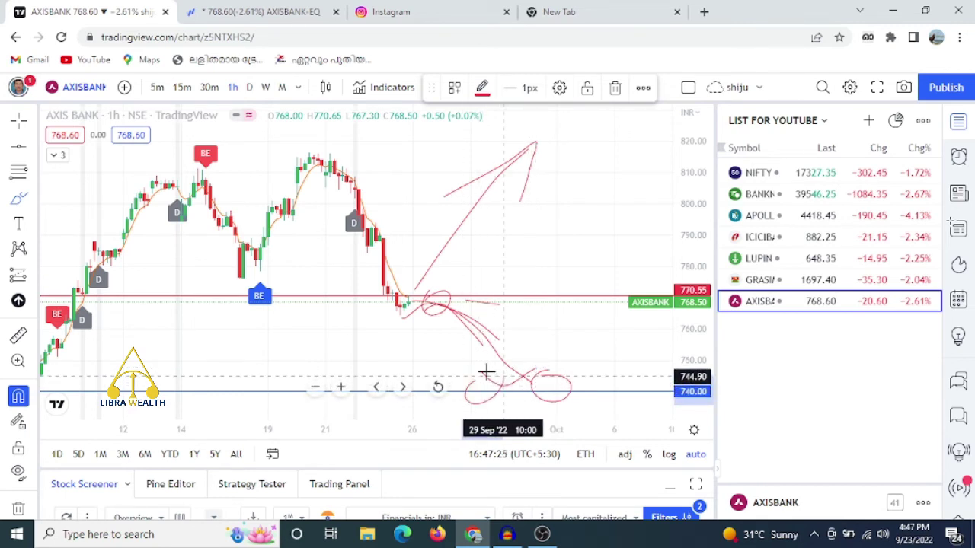
mouse_move(462, 378)
mouse_down()
mouse_move(479, 389)
mouse_move(528, 361)
mouse_up()
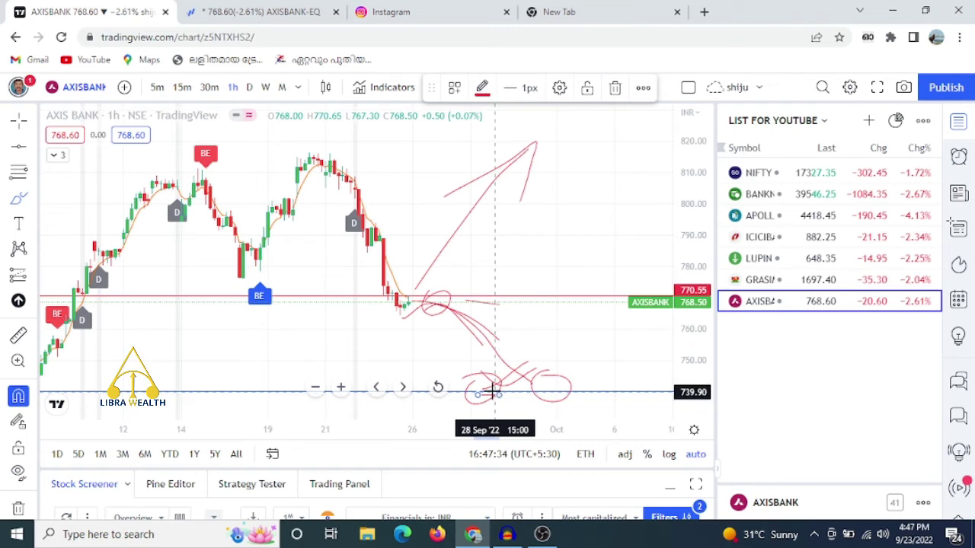
Sketch a rebound path rising from 740 toward the 770 target
mouse_move(489, 387)
mouse_down()
mouse_move(573, 295)
mouse_move(557, 288)
mouse_up()
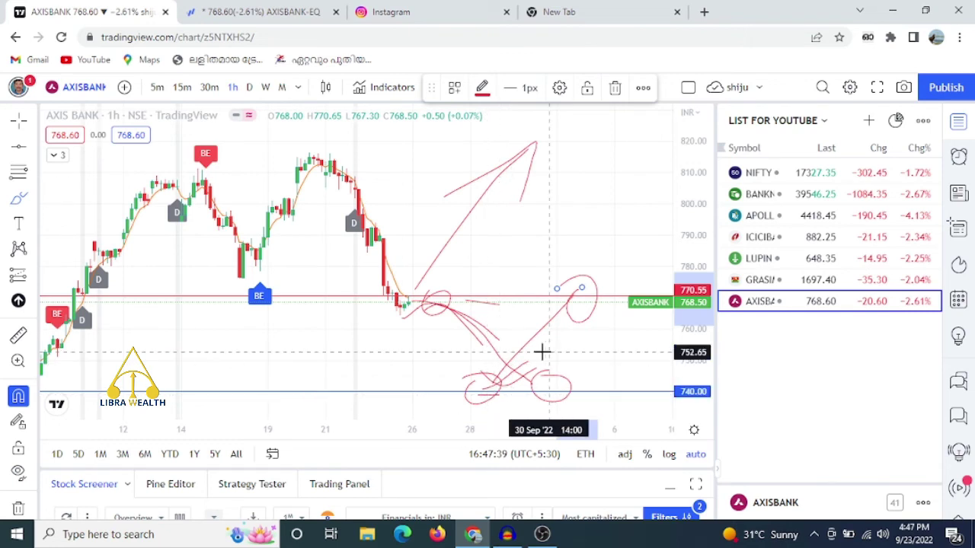
mouse_move(541, 339)
mouse_down()
mouse_move(543, 374)
mouse_move(548, 333)
mouse_up()
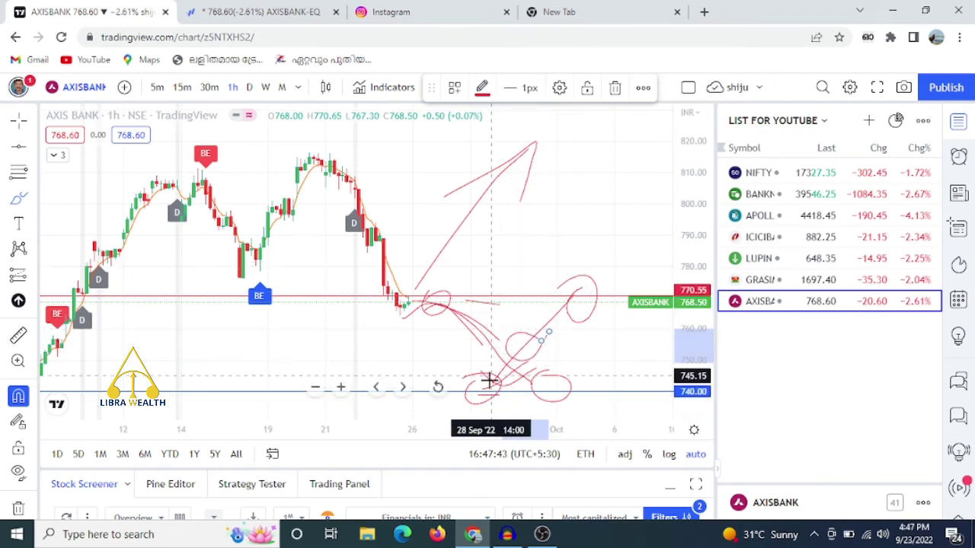
click(489, 386)
drag(490, 386, 557, 394)
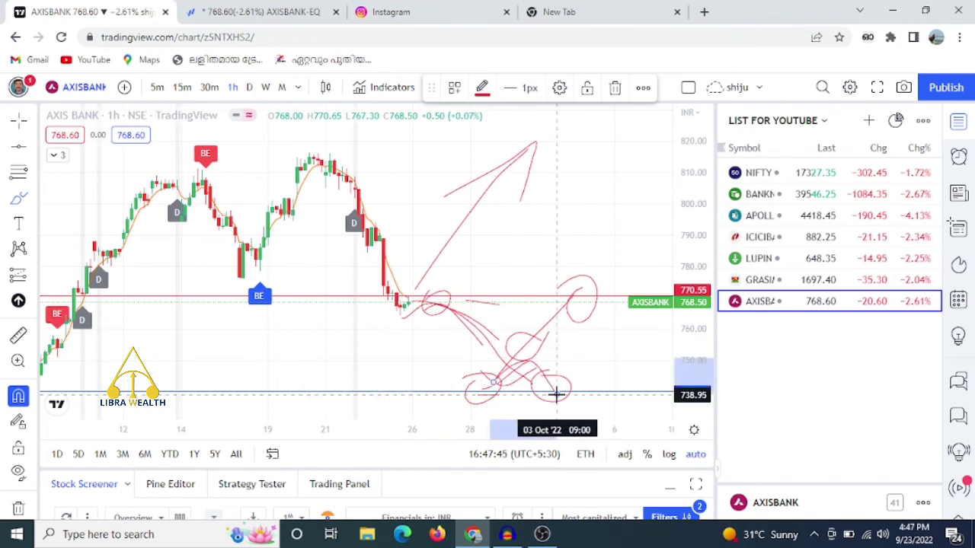
click(565, 406)
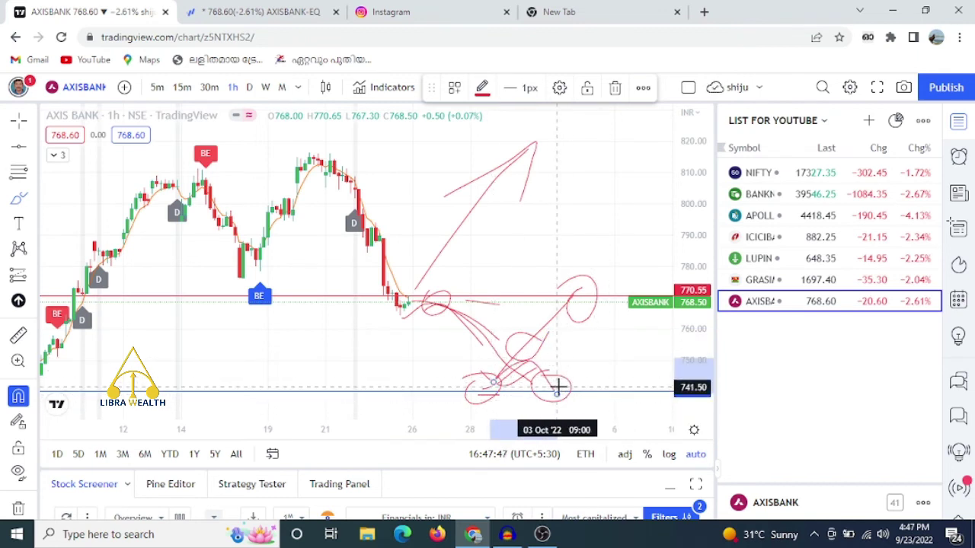
Add a loop and a horizontal line at 740, then switch to daily candles
drag(537, 387, 623, 417)
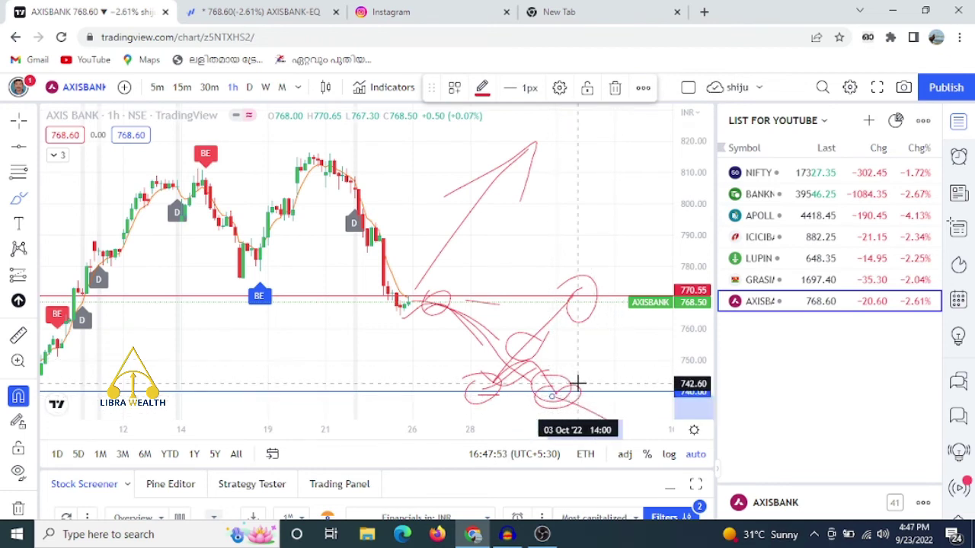
drag(593, 387, 615, 389)
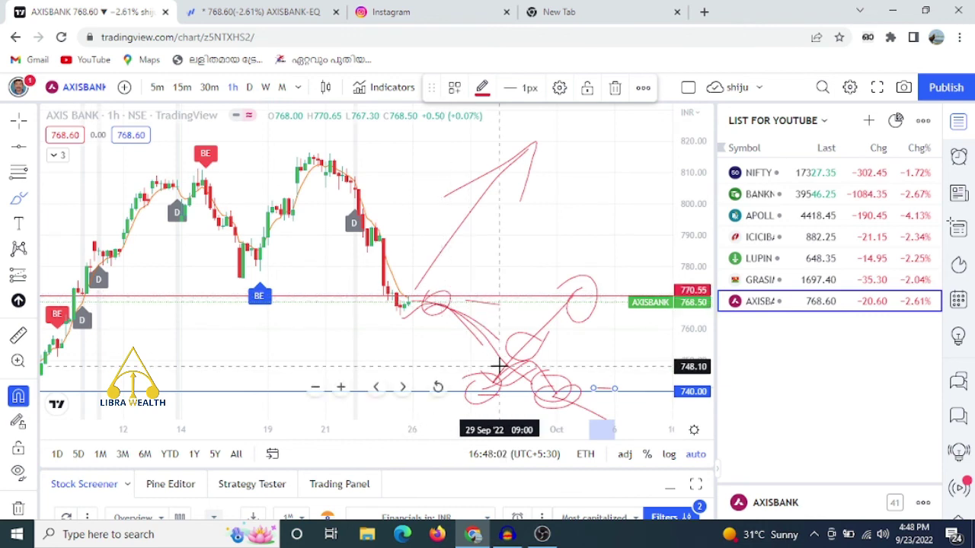
click(428, 379)
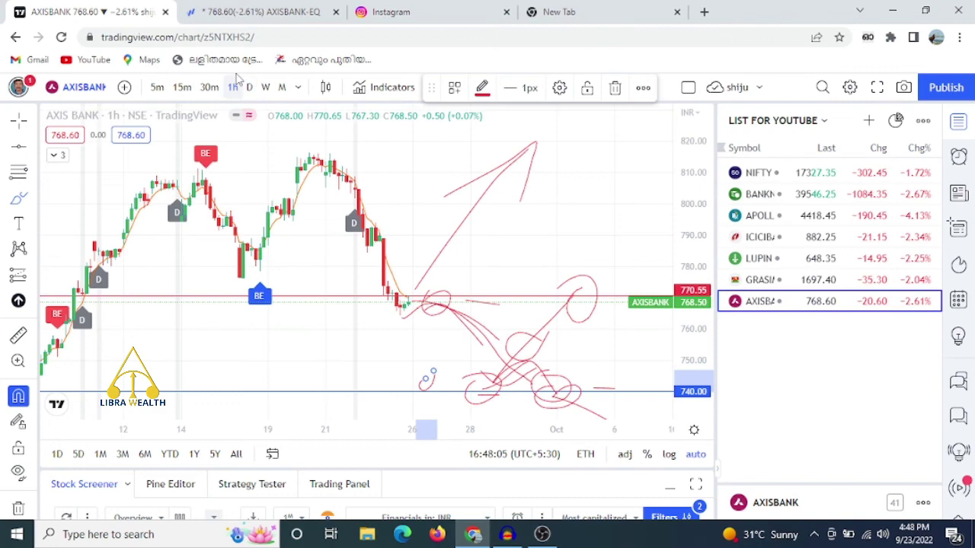
click(249, 88)
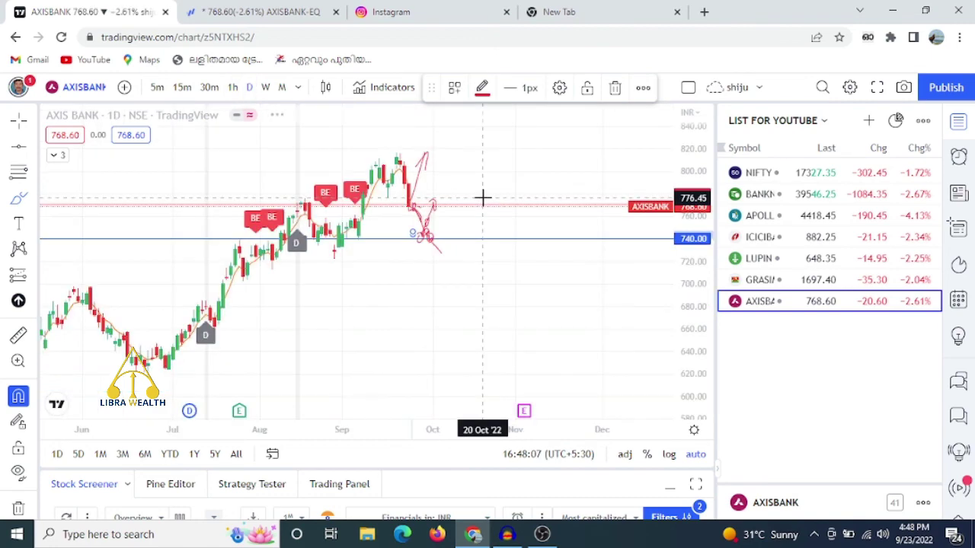